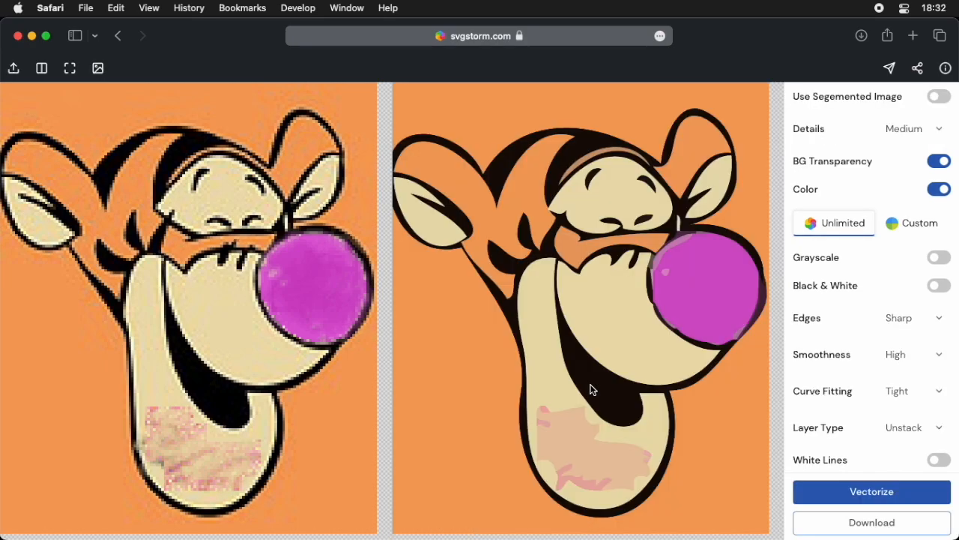
Switch the vectorization to a custom palette, set the number of colors to 1 and sample the image's orange for it.
scroll(663, 306, "up", 5)
scroll(713, 249, "down", 8)
left_click_drag(715, 251, 712, 208)
scroll(620, 353, "up", 3)
scroll(619, 351, "down", 5)
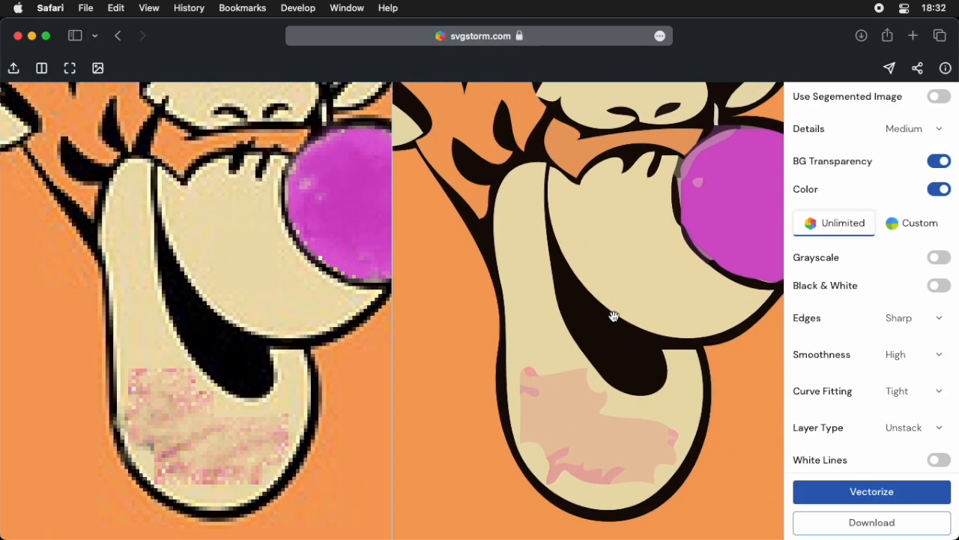
left_click(933, 227)
left_click(324, 297)
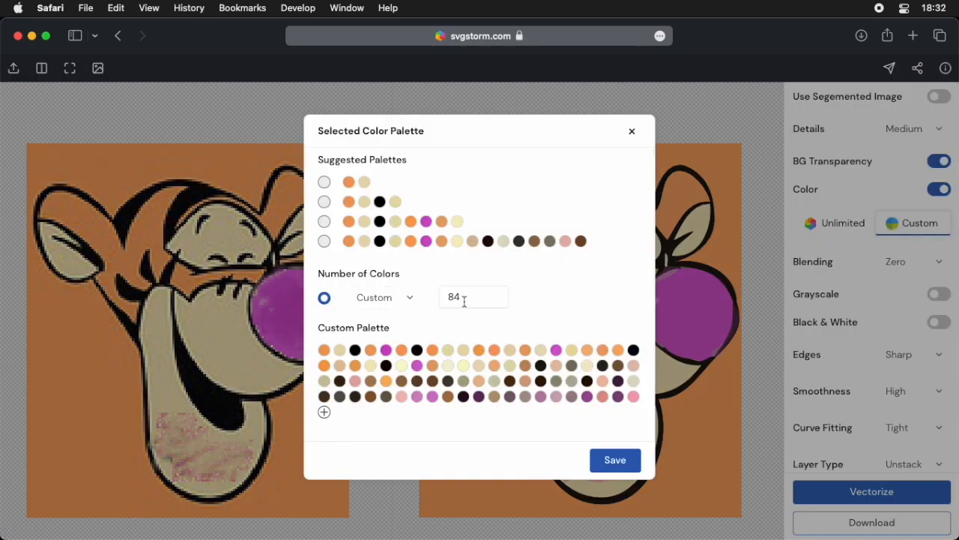
double_click(454, 297)
type("1")
left_click(361, 407)
left_click(293, 387)
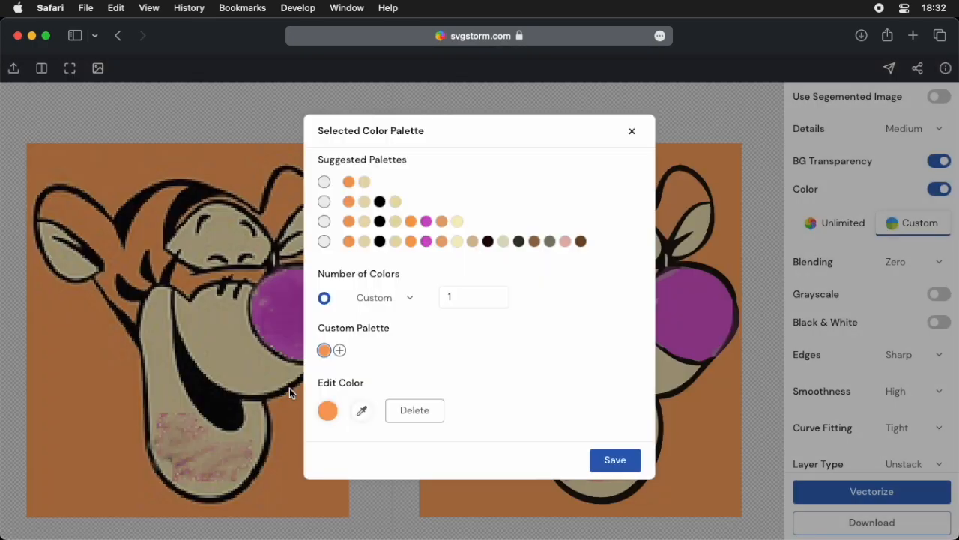
Add beige, black and magenta sampled from the cartoon to the custom palette and save it.
left_click(342, 350)
left_click(359, 407)
left_click(415, 337)
left_click(370, 350)
left_click(361, 410)
left_click(518, 309)
left_click(371, 350)
left_click(362, 410)
left_click(420, 393)
left_click(615, 459)
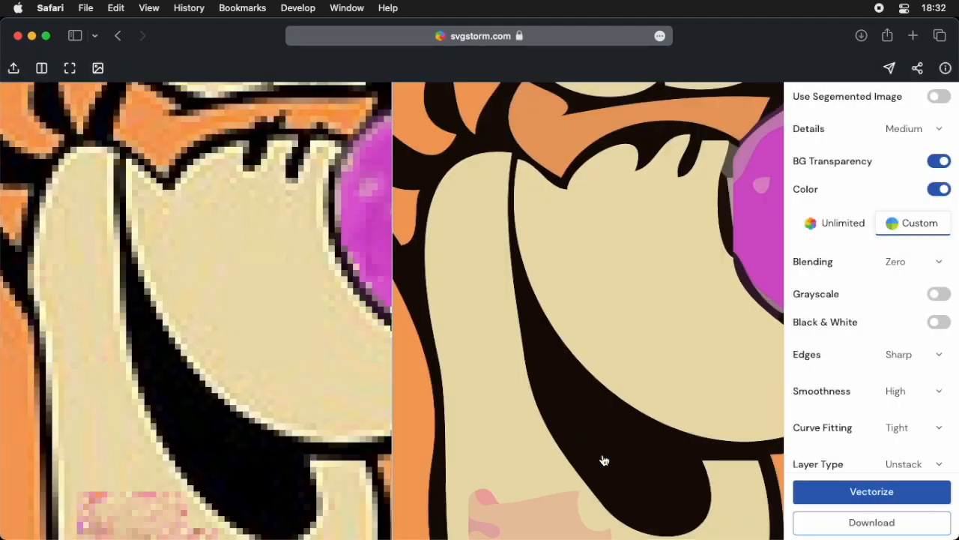
Vectorize the cartoon with the custom palette and inspect the face and chin.
left_click(827, 489)
scroll(536, 373, "down", 2)
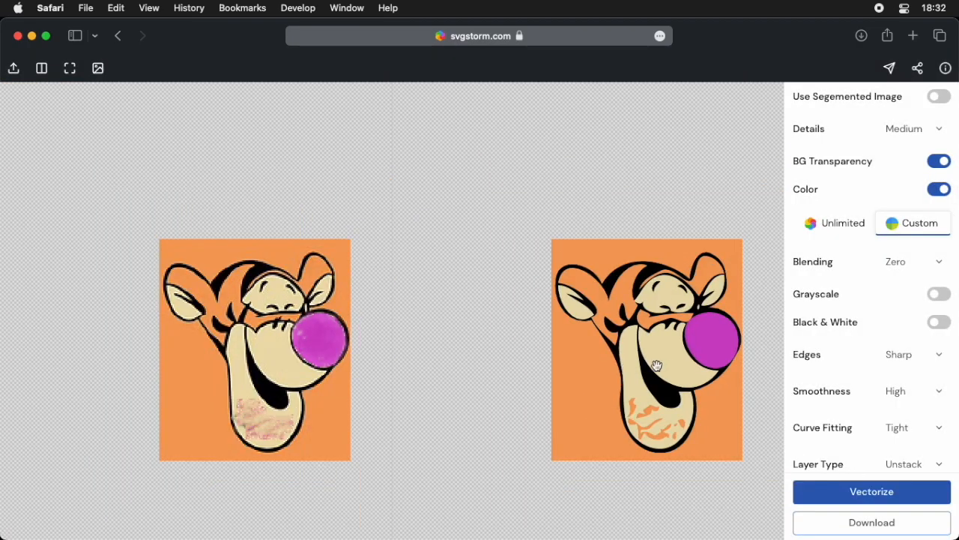
scroll(622, 350, "up", 10)
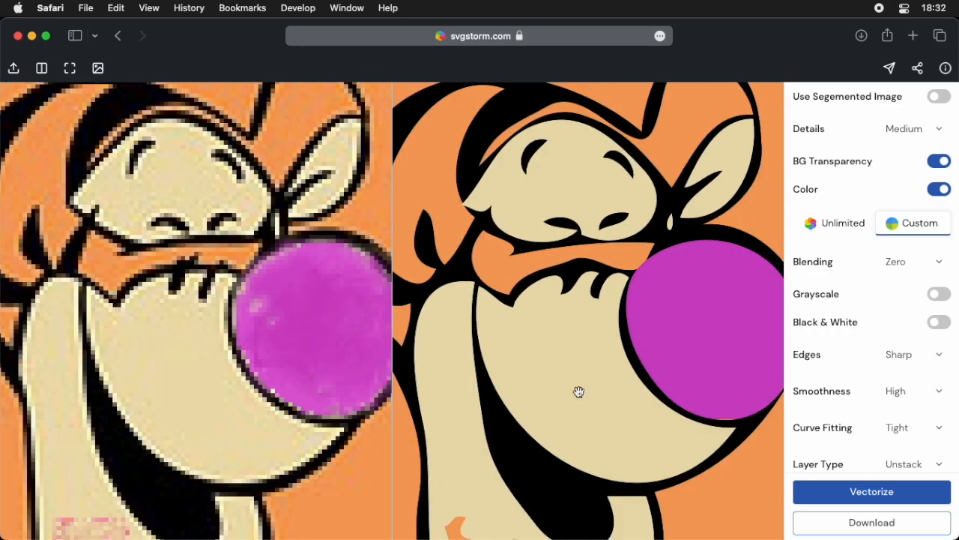
left_click_drag(505, 525, 547, 329)
scroll(546, 342, "down", 5)
scroll(545, 346, "up", 4)
Set the color blending to Complete and vectorize the cartoon again.
left_click(913, 262)
left_click(907, 326)
left_click(840, 491)
scroll(577, 318, "up", 3)
left_click_drag(577, 318, 602, 299)
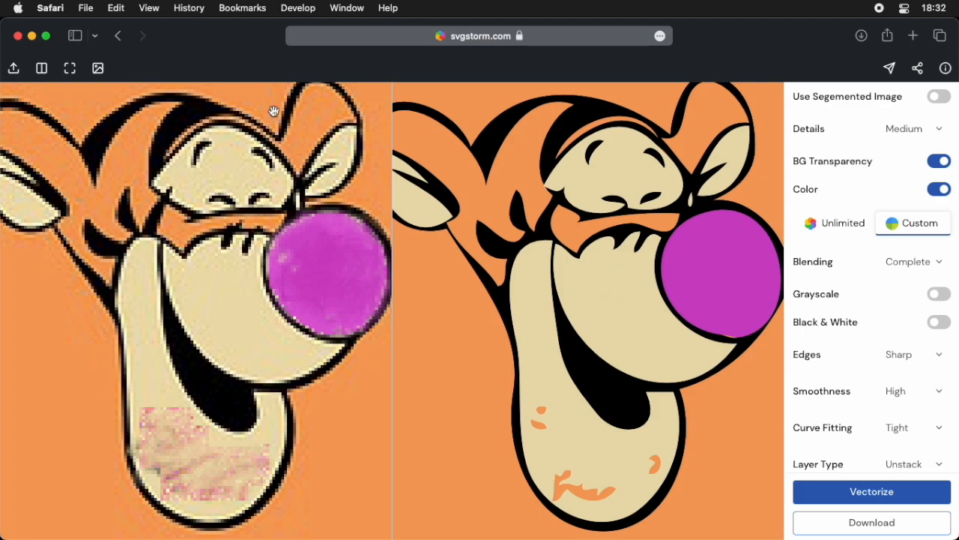
Open the segmented image for editing and fill the orange patches on the chin with beige sampled from the face.
left_click(107, 71)
scroll(417, 375, "up", 5)
left_click(276, 68)
left_click(363, 204)
left_click(218, 78)
scroll(355, 318, "up", 3)
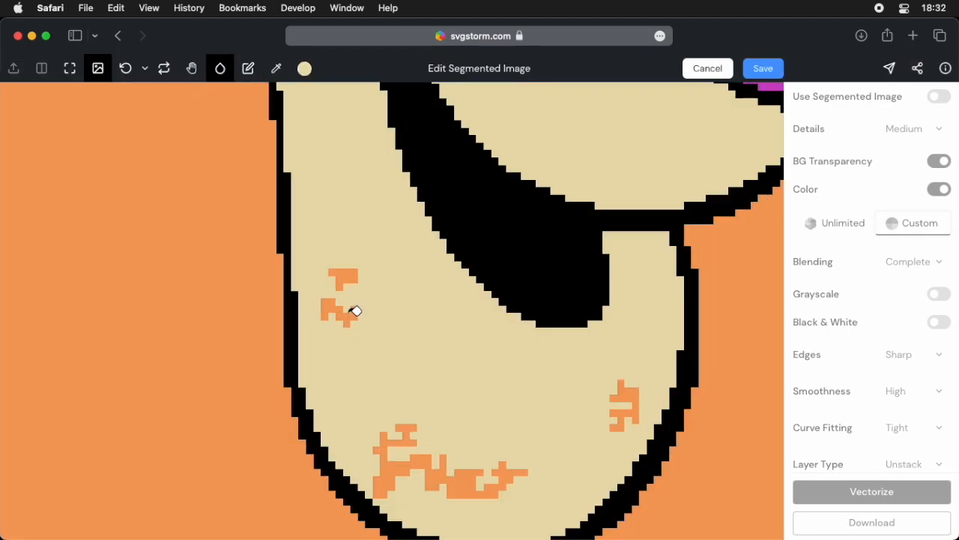
left_click(348, 277)
left_click(339, 311)
left_click(428, 464)
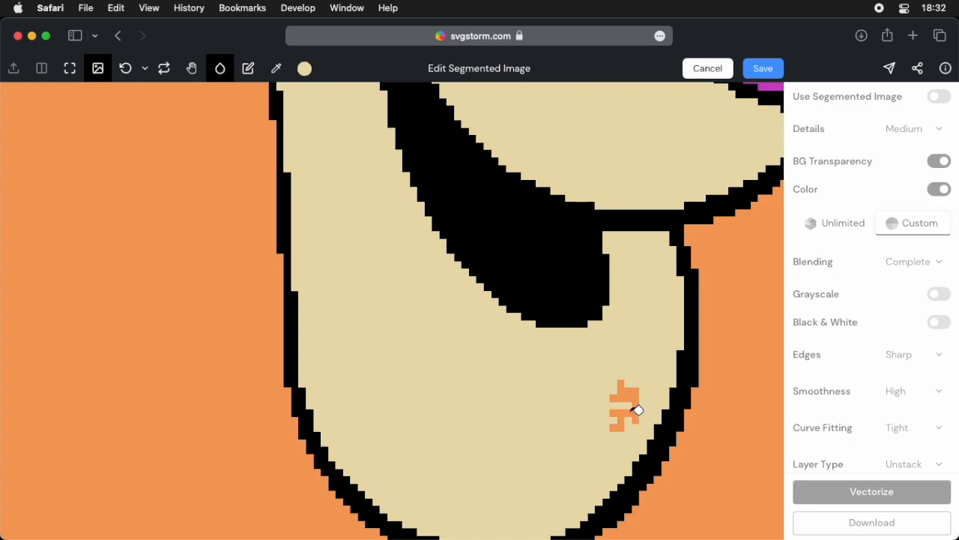
left_click(634, 409)
Sample the nose's magenta and repaint the stray orange pixels along its lower edge with it.
scroll(553, 419, "down", 6)
scroll(570, 343, "up", 3)
left_click(276, 68)
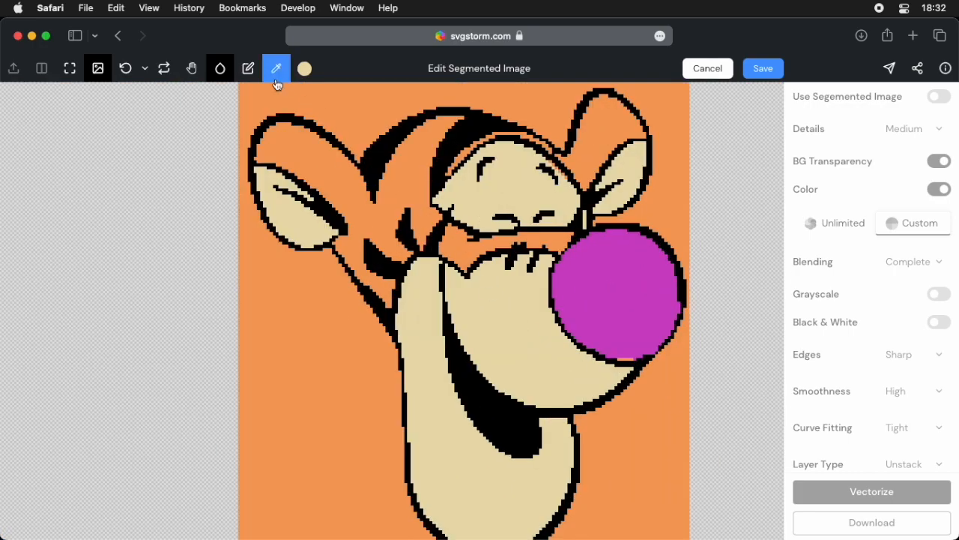
scroll(645, 345, "up", 4)
left_click(657, 357)
left_click(255, 75)
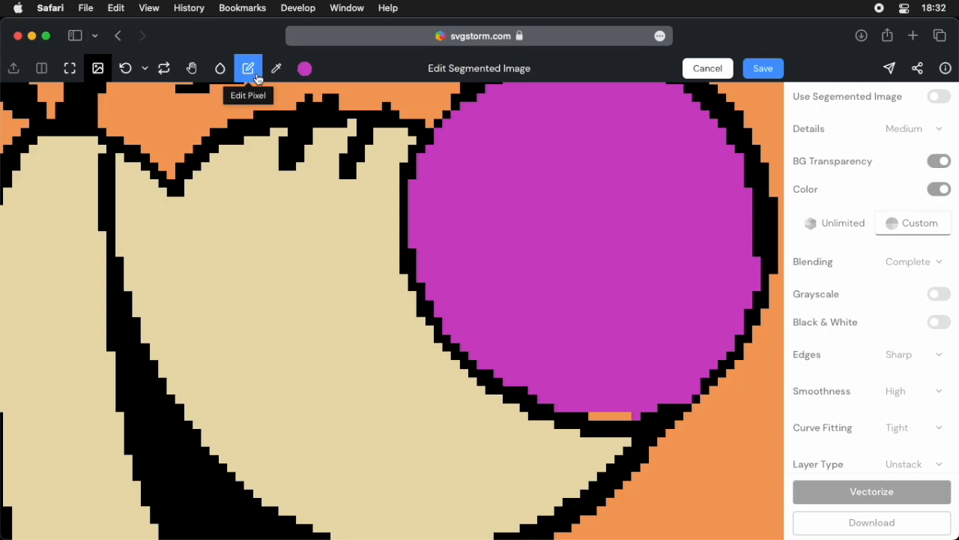
scroll(600, 393, "up", 2)
left_click_drag(637, 405, 584, 403)
left_click(583, 404)
Sample the face's beige and repaint the black pixel linking the nostril-like mark to the muzzle line below it.
scroll(636, 398, "down", 6)
scroll(557, 364, "up", 4)
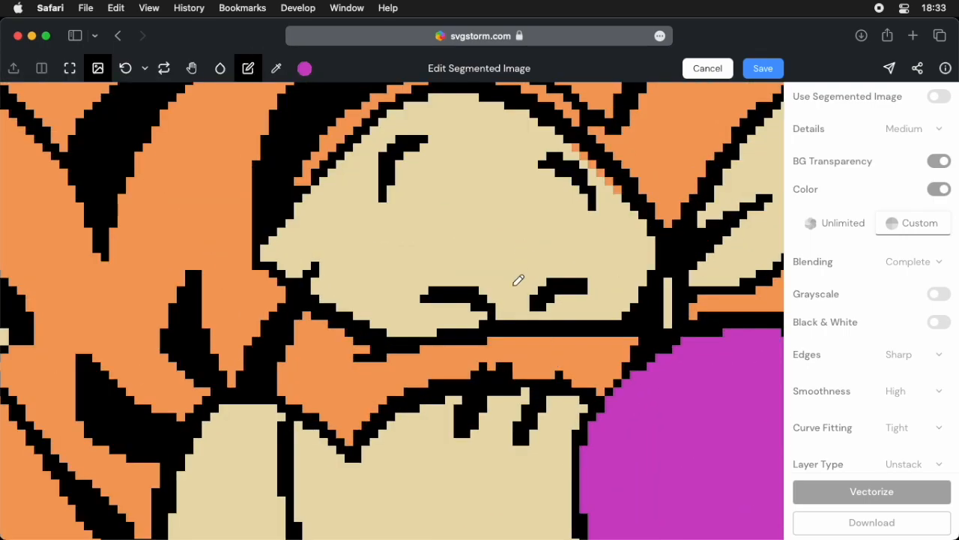
left_click(278, 72)
left_click(434, 217)
left_click(251, 73)
scroll(467, 287, "up", 3)
left_click(530, 350)
Repaint the stray orange pixels beside the eyebrow along the face's upper edge in beige.
scroll(531, 351, "down", 5)
scroll(624, 271, "up", 5)
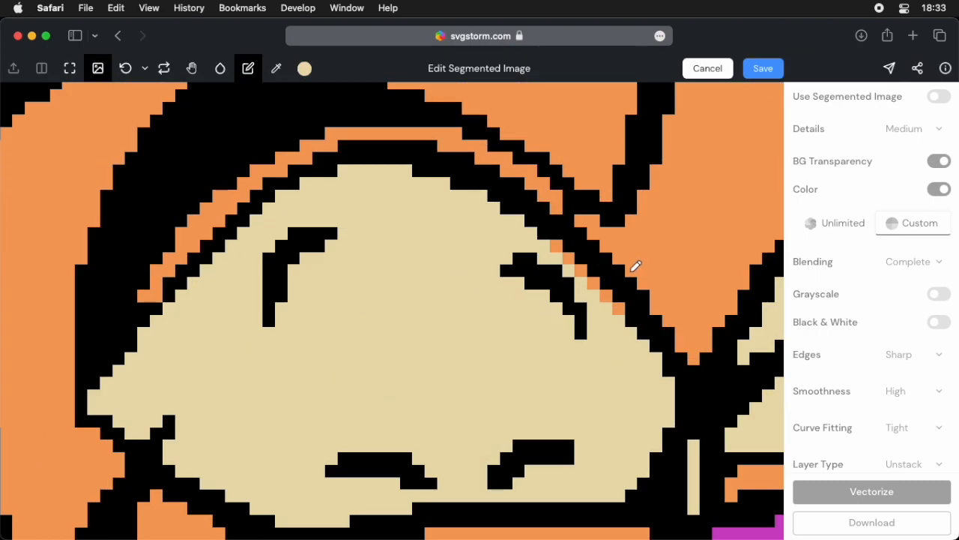
left_click(613, 335)
mouse_move(613, 335)
left_mouse_down()
mouse_move(583, 292)
mouse_move(493, 221)
left_mouse_up()
Sample orange and repaint the black pixels interrupting the thin orange stripe near the base of the ear.
scroll(532, 352, "down", 5)
scroll(532, 352, "down", 5)
scroll(529, 315, "up", 8)
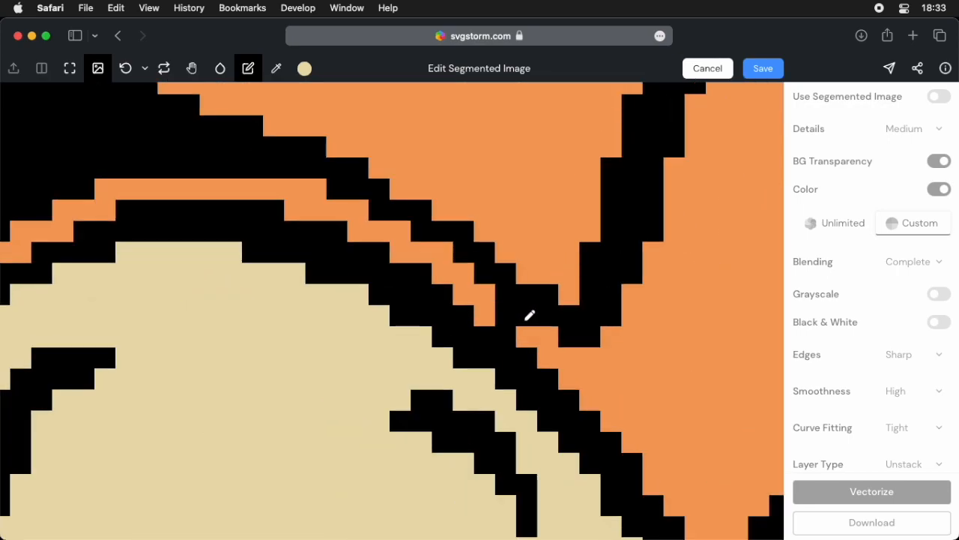
left_click(276, 68)
left_click(437, 214)
left_click(255, 80)
left_click_drag(481, 303, 582, 343)
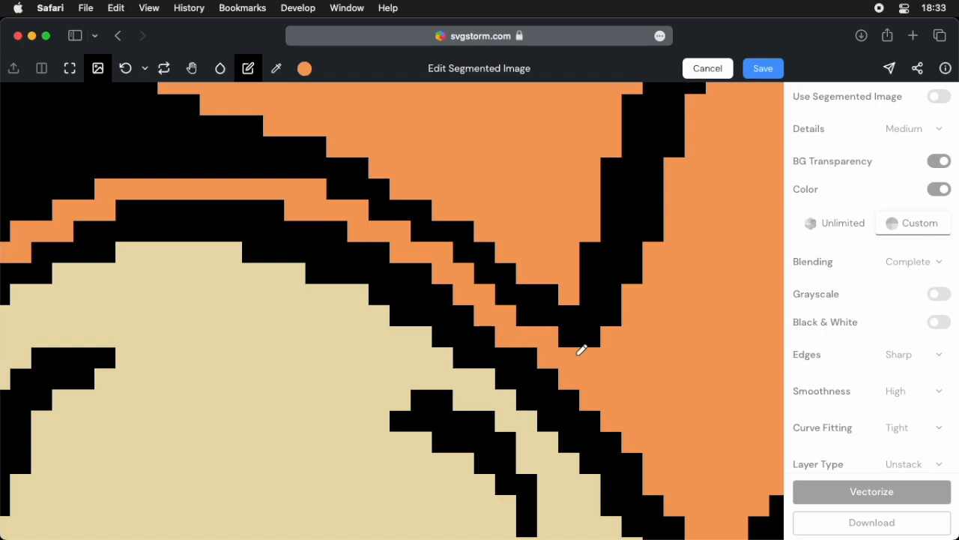
Save the segmented image edits and vectorize the cartoon from the segmented image.
scroll(558, 426, "down", 8)
scroll(559, 426, "up", 3)
left_click(762, 68)
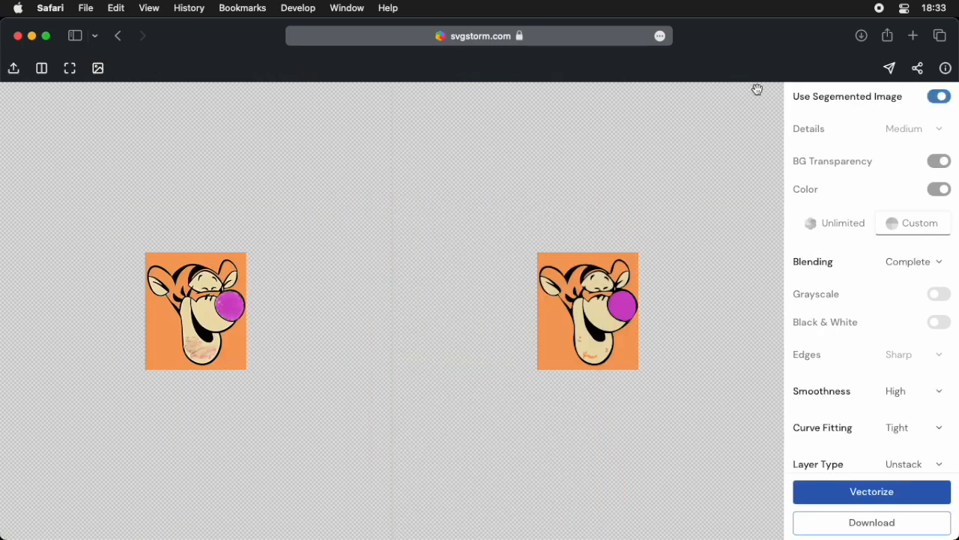
left_click(861, 494)
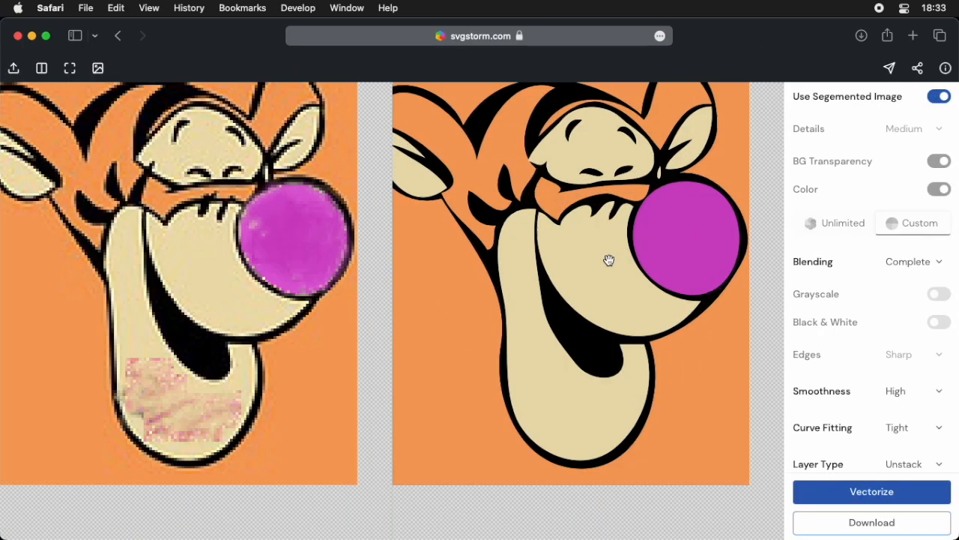
scroll(631, 260, "up", 6)
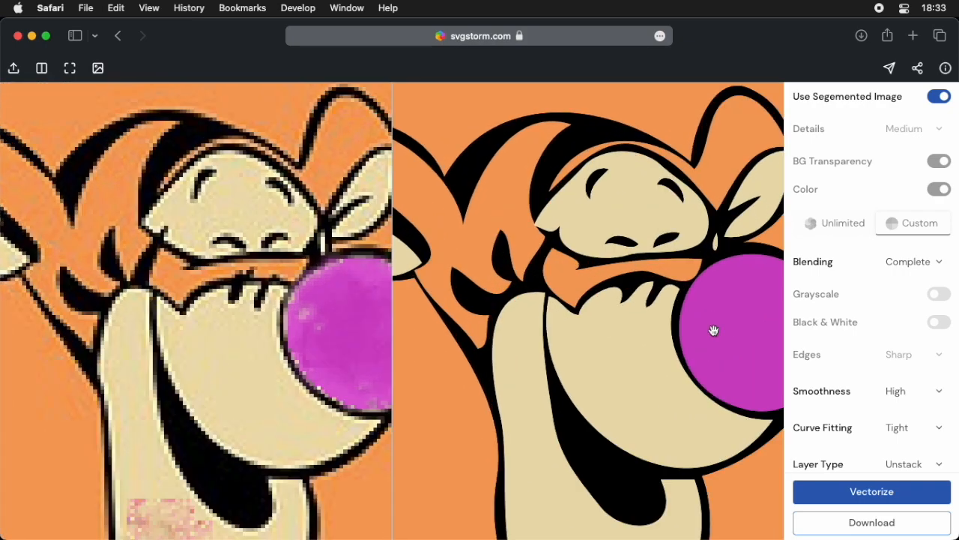
scroll(604, 386, "down", 5)
Set the file format to AI, then vectorize and download the cartoon.
scroll(852, 412, "down", 2)
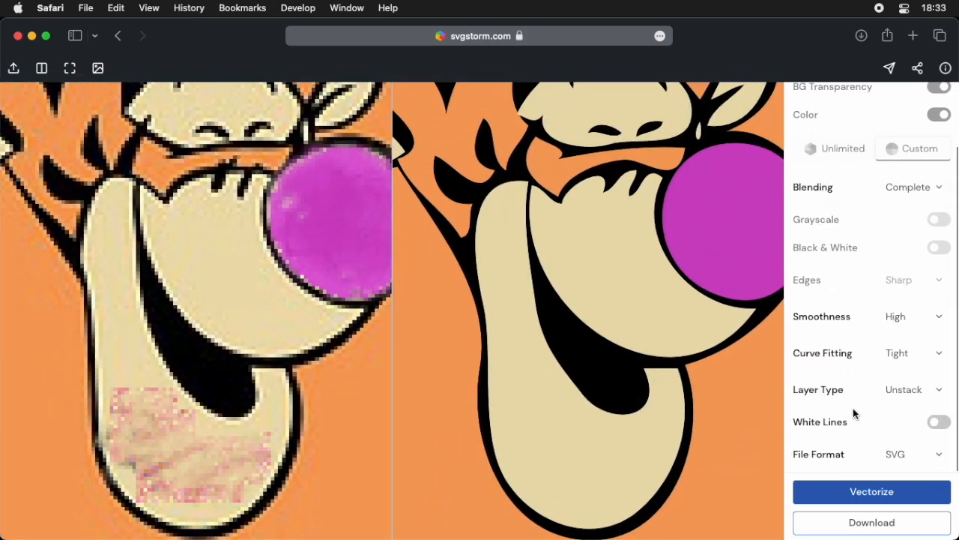
left_click(892, 454)
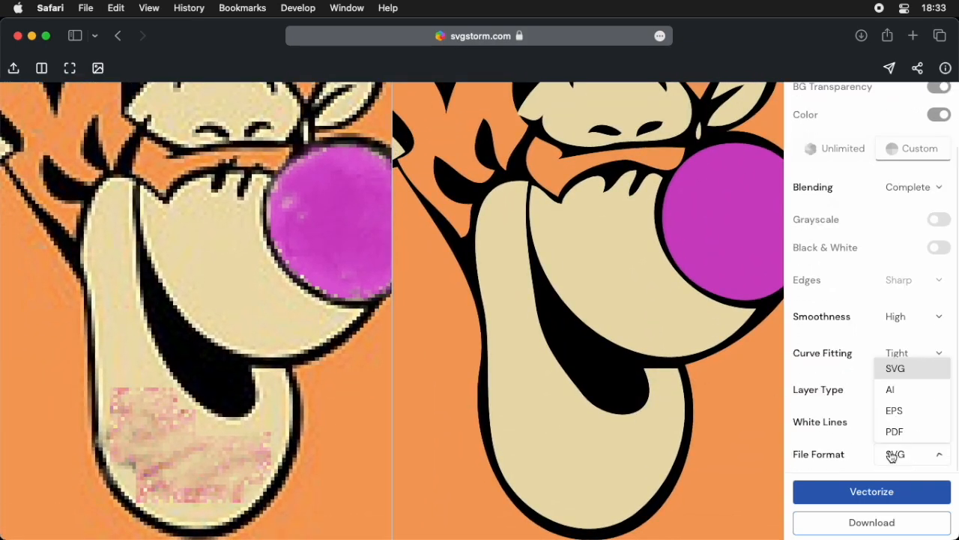
left_click(892, 389)
left_click(863, 495)
left_click(851, 527)
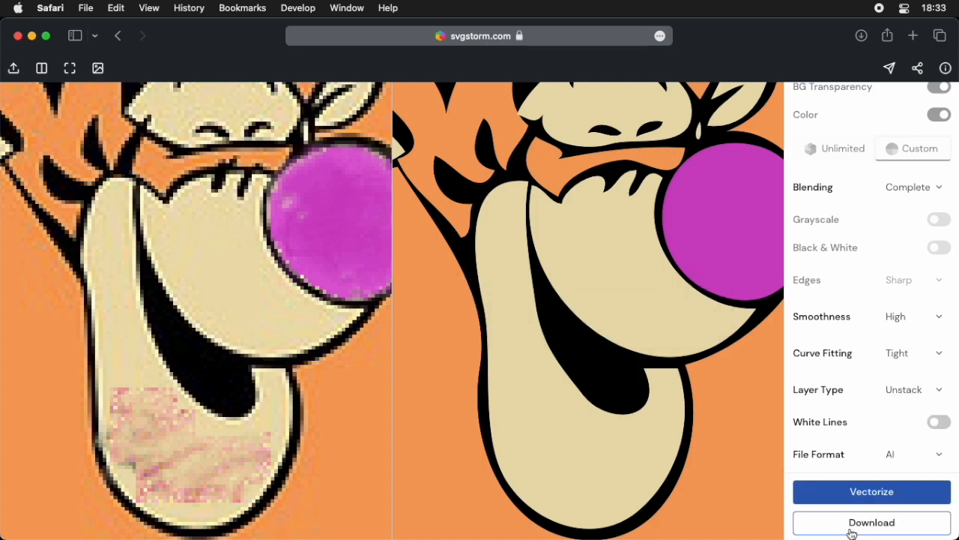
scroll(562, 349, "down", 3)
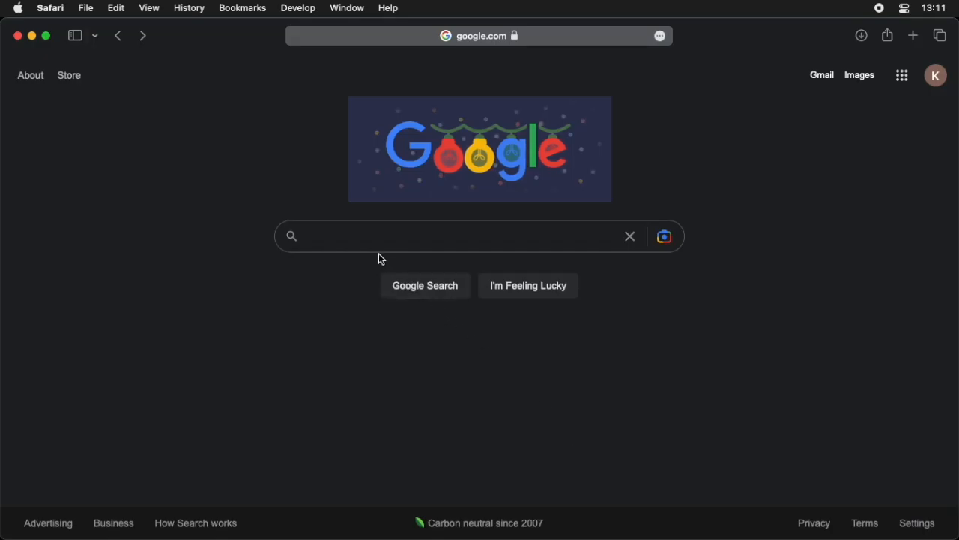
Search Google for "svgstorm" and open the converter app from the SVGStorm website.
left_click(358, 238)
type("sv")
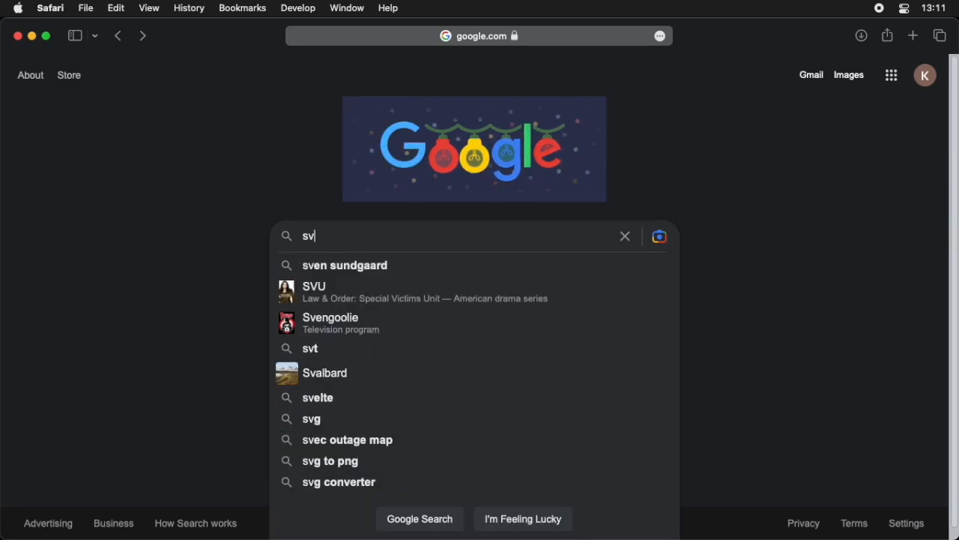
type("gstorm")
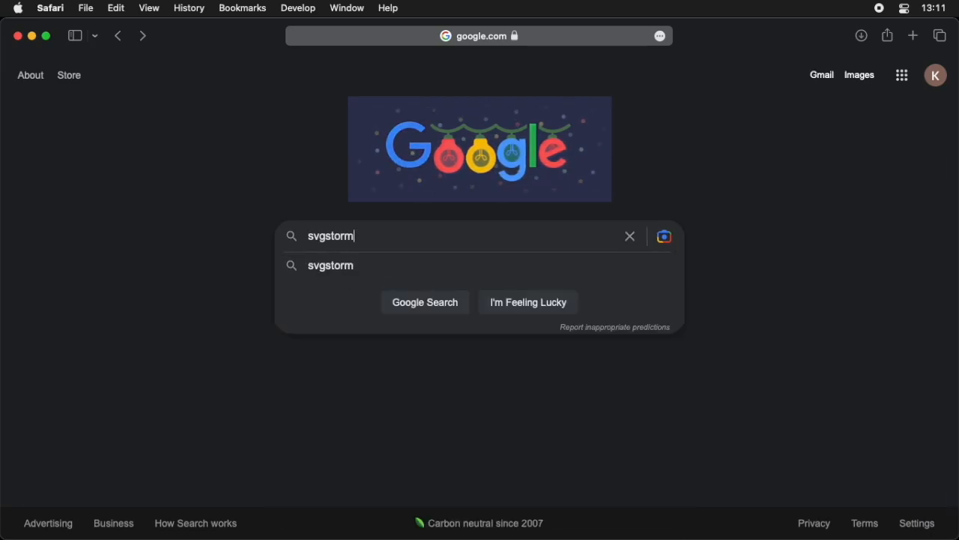
key("Return")
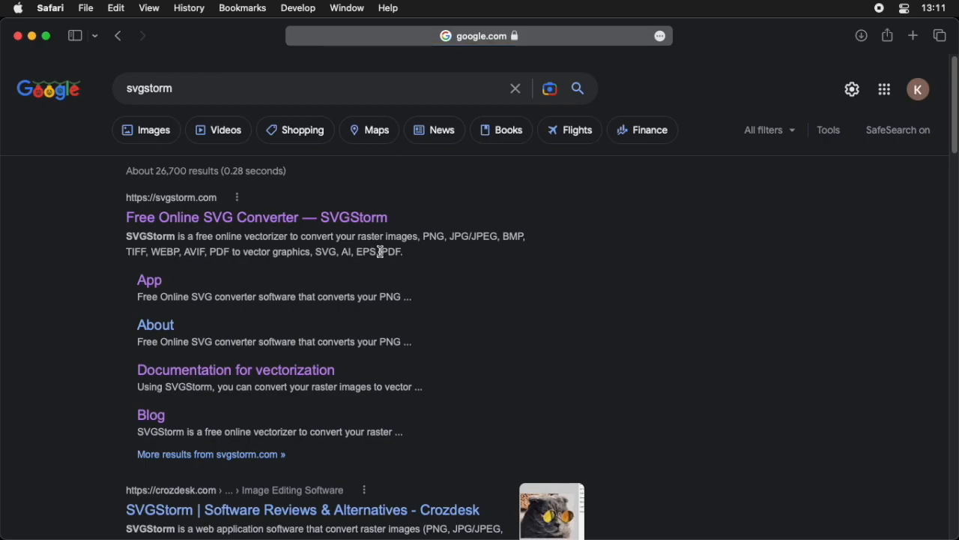
left_click(243, 221)
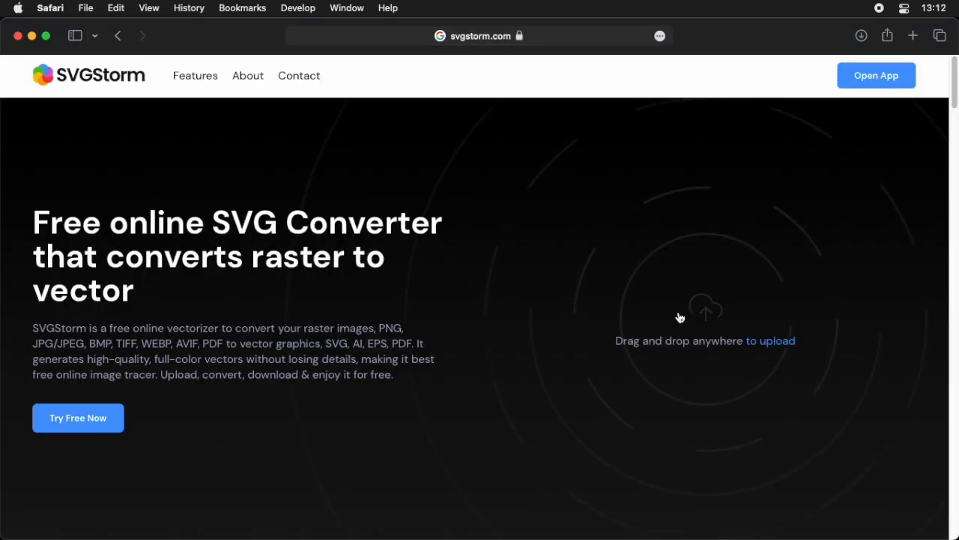
left_click(860, 74)
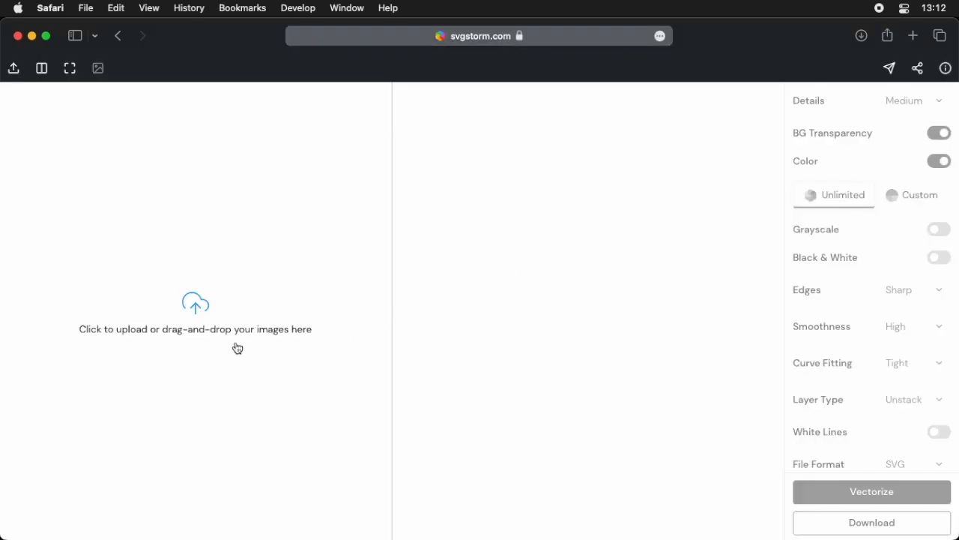
Upload Cartoon.png from the Images folder.
left_click(199, 333)
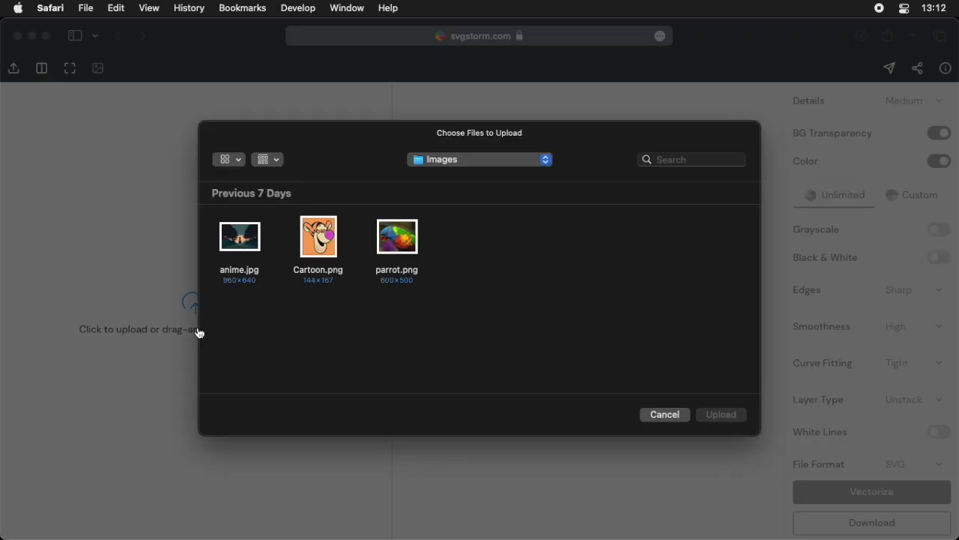
left_click(303, 247)
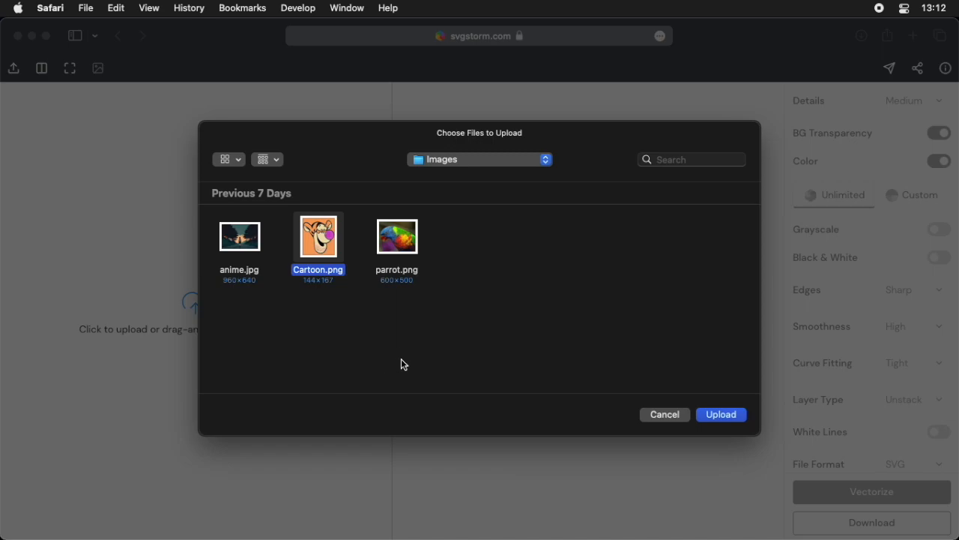
left_click(722, 414)
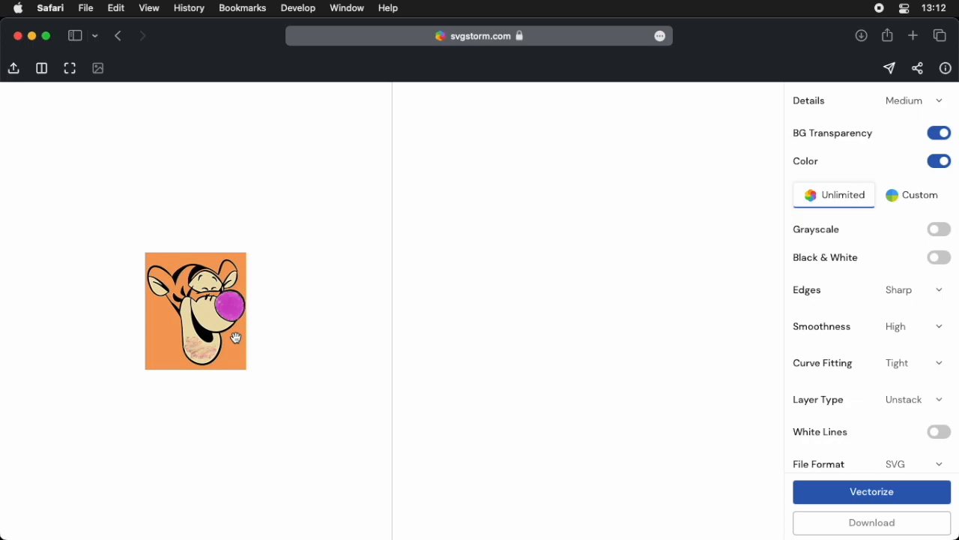
Vectorize the uploaded cartoon with unlimited colors and compare the result closely with the original.
scroll(231, 336, "up", 5)
left_click_drag(211, 241, 250, 255)
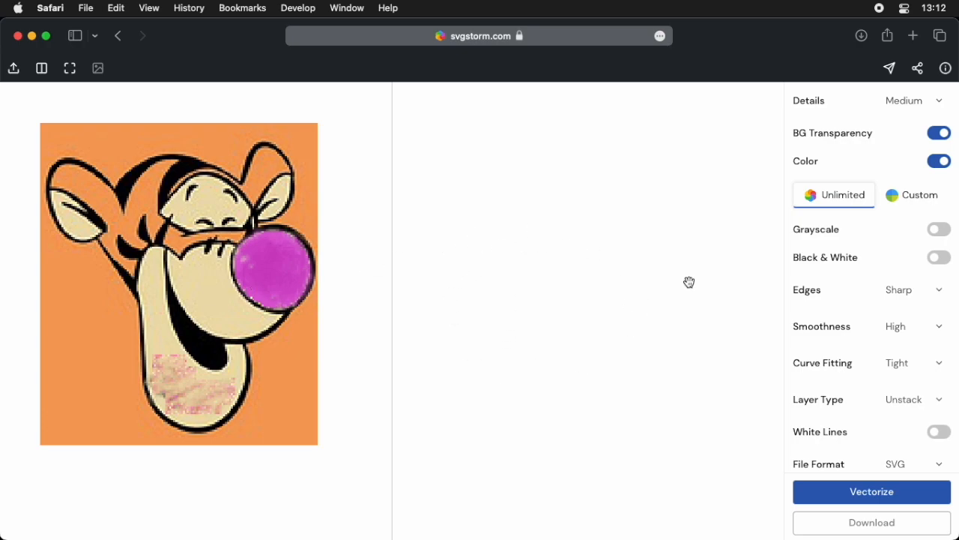
left_click(824, 491)
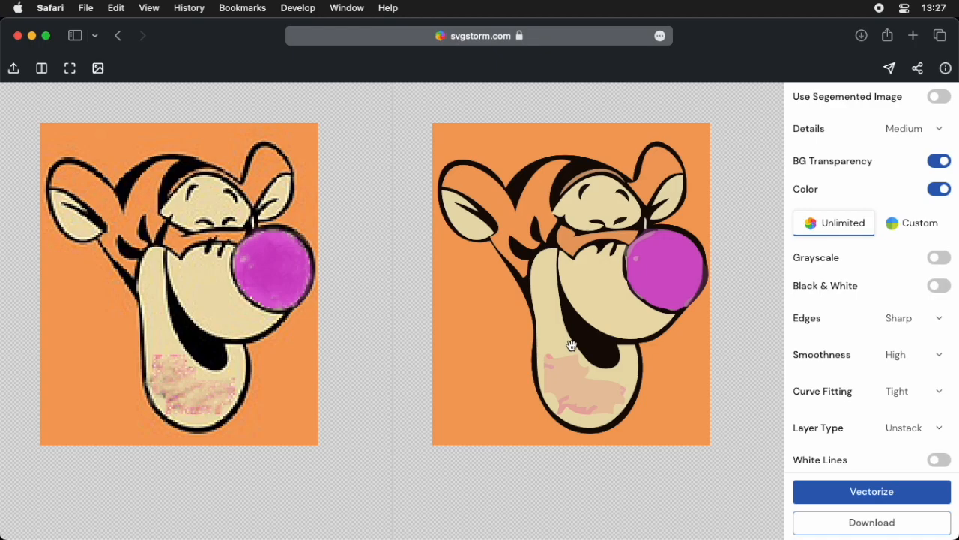
scroll(571, 341, "down", 5)
scroll(571, 341, "up", 8)
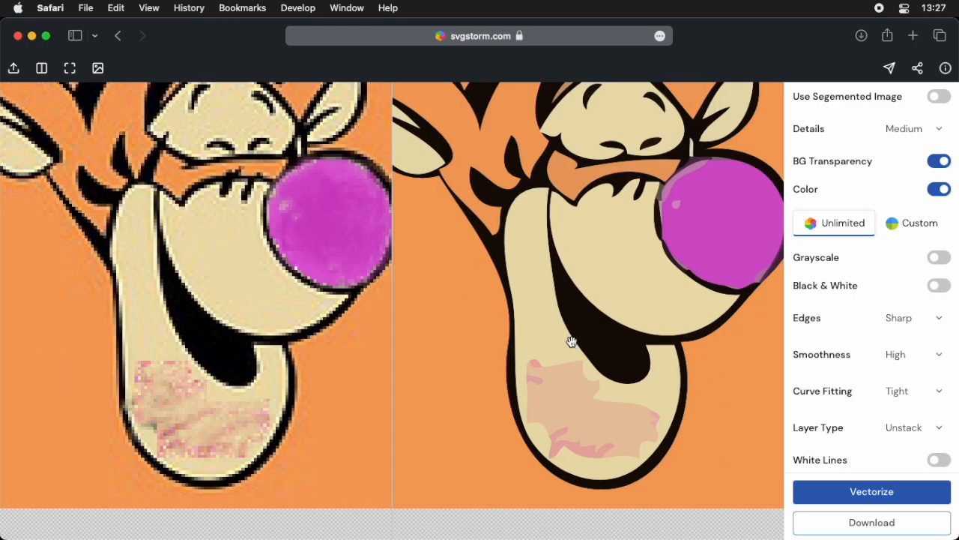
scroll(571, 341, "up", 5)
left_click_drag(566, 281, 625, 413)
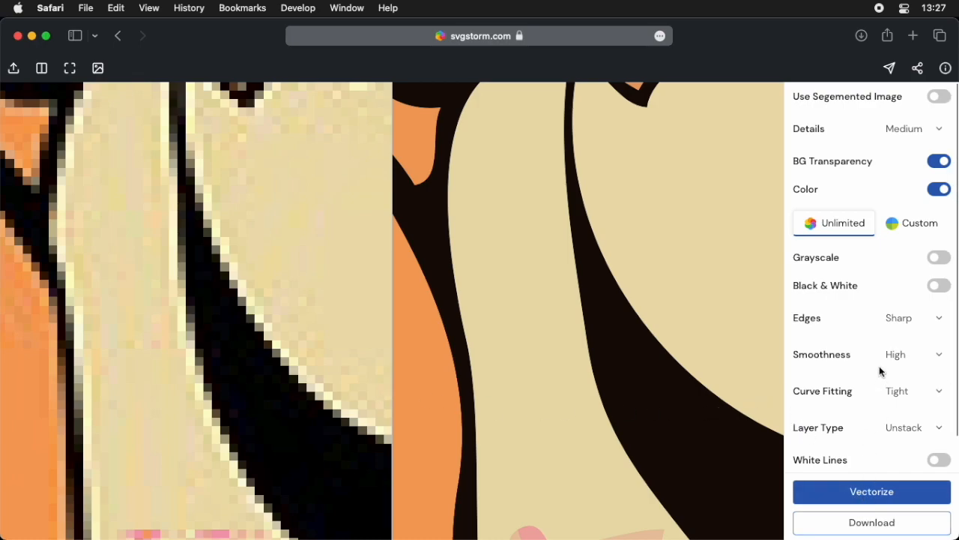
Check the available export file formats, leaving SVG selected.
scroll(884, 375, "down", 1)
left_click(904, 455)
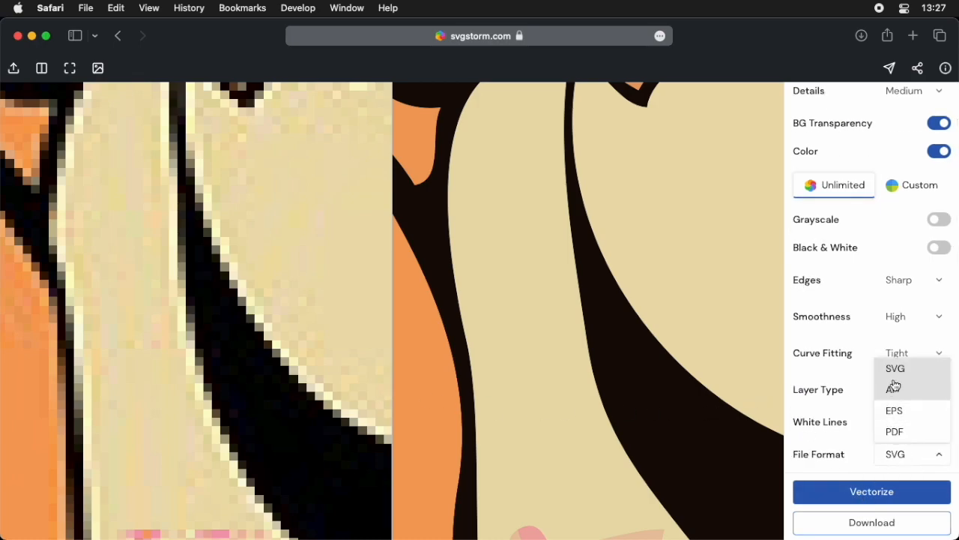
left_click(908, 454)
Compare the chin texture and magenta nose in the vectorized result closely with the original.
scroll(592, 357, "down", 10)
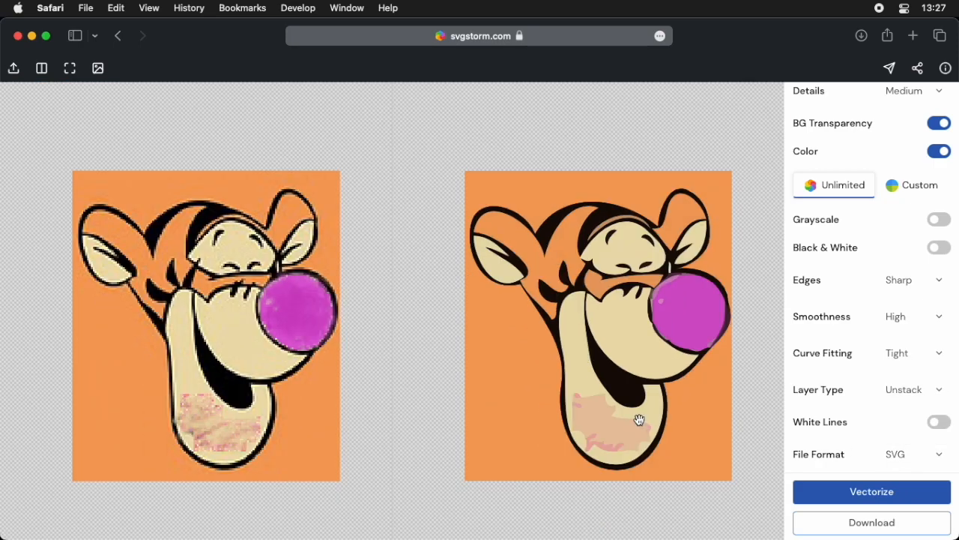
left_click_drag(639, 417, 636, 368)
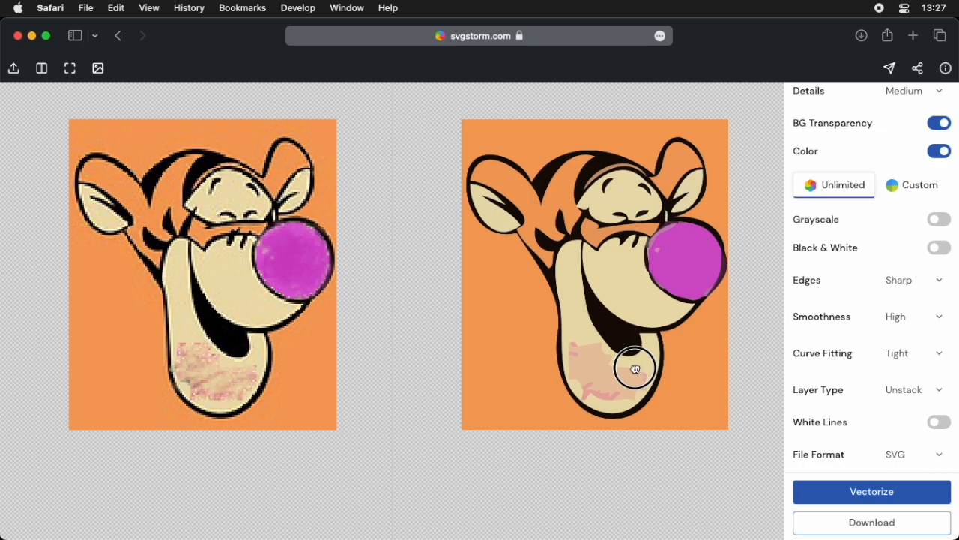
scroll(608, 380, "up", 10)
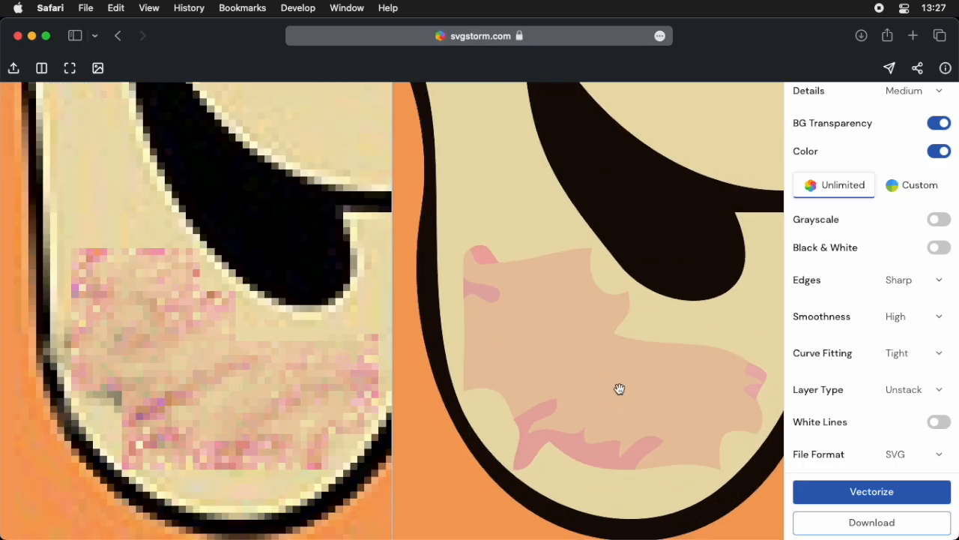
scroll(593, 394, "down", 10)
scroll(641, 364, "up", 10)
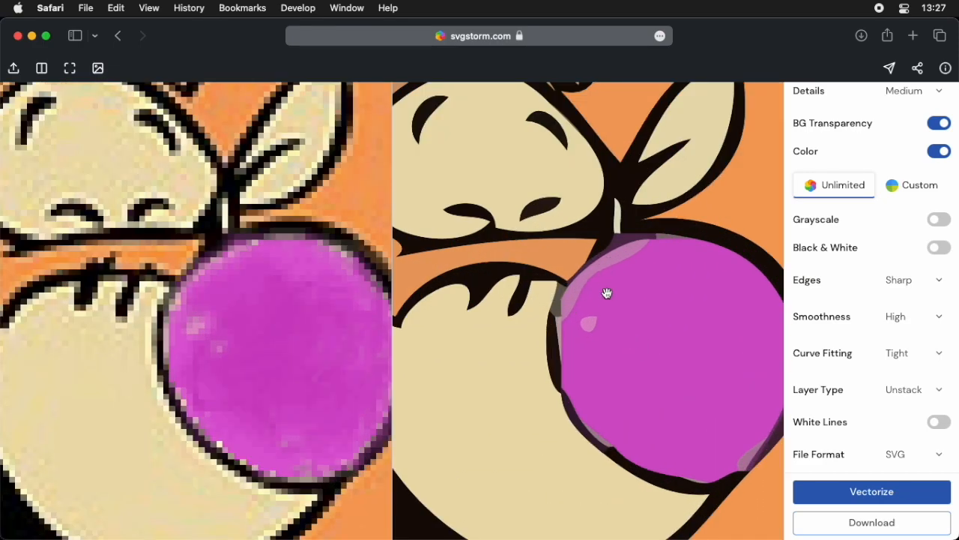
scroll(619, 306, "down", 10)
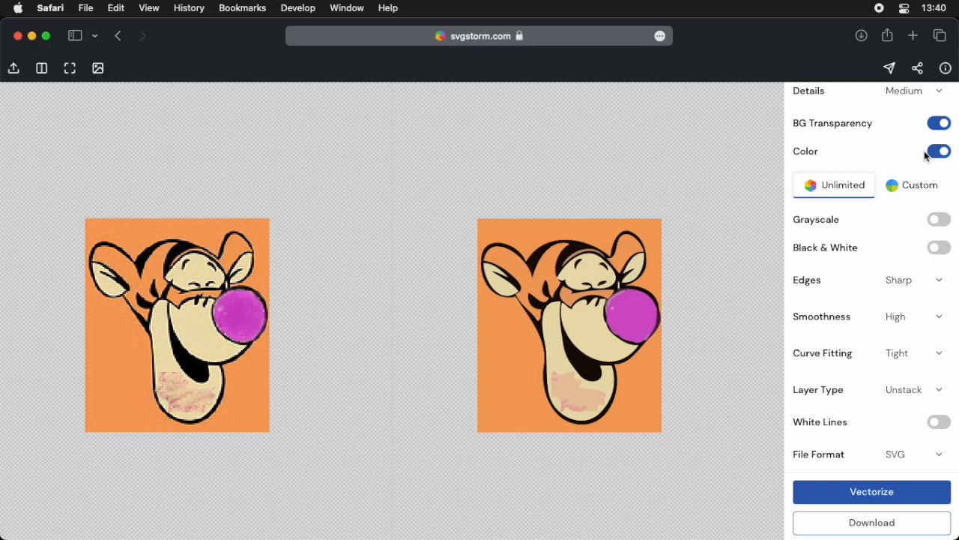
Switch the color mode to Custom to open the color palette settings.
left_click(950, 150)
left_click(937, 188)
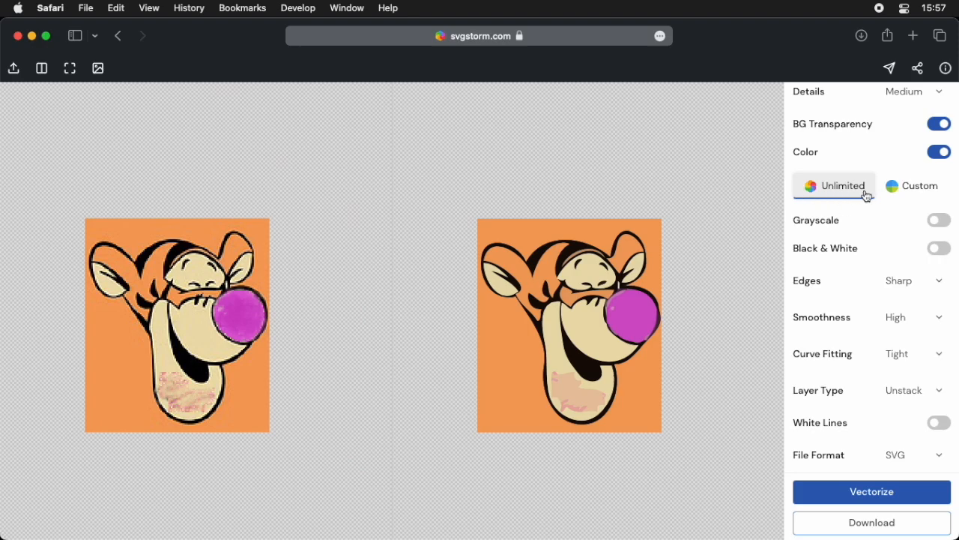
left_click(914, 189)
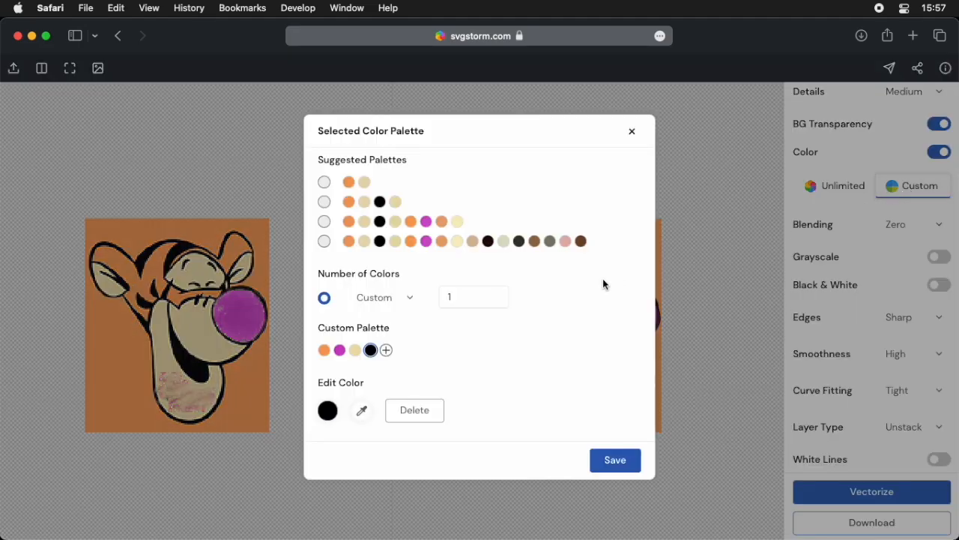
Try custom palette sizes of 1, 4, 16, 64 and 512 colors.
left_click(454, 294)
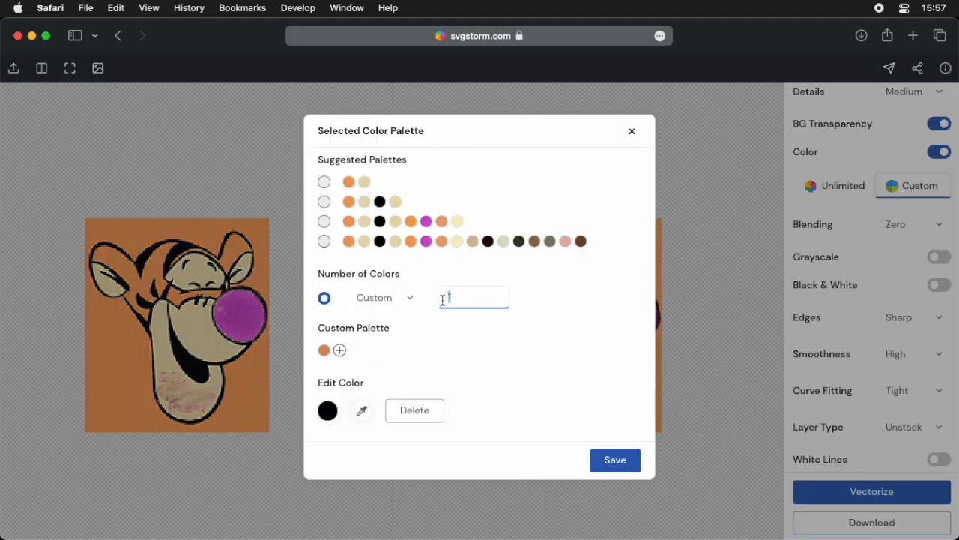
type("4")
type("16")
left_click(445, 297)
type("64")
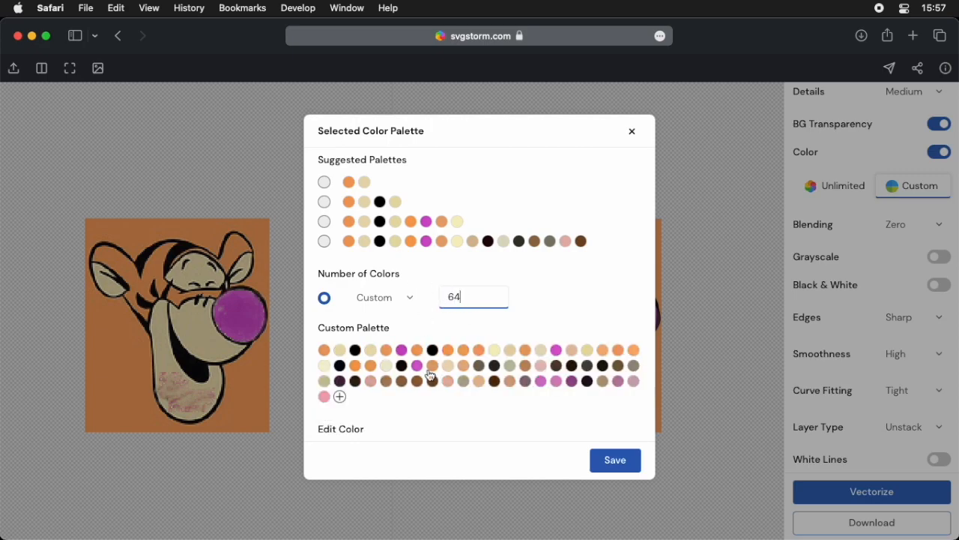
left_click(443, 298)
type("512")
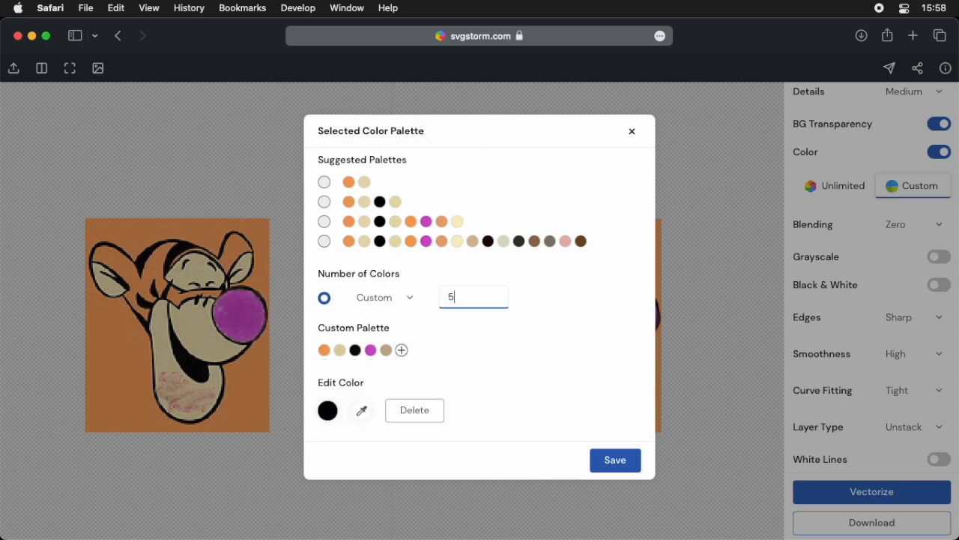
scroll(452, 367, "down", 3)
scroll(452, 367, "up", 3)
Set the number of colors to 1 and sample the orange background as the palette's first color.
left_click(457, 298)
type("1")
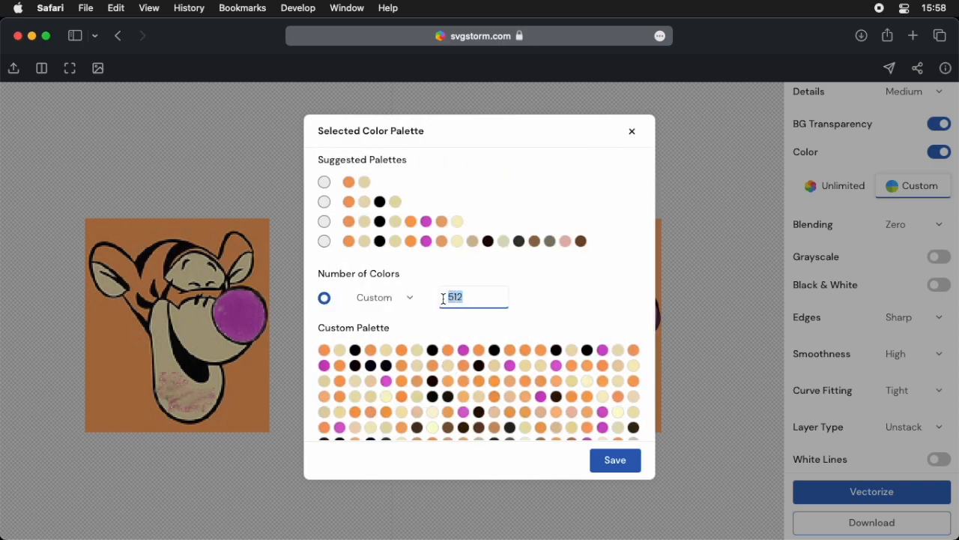
left_click(326, 351)
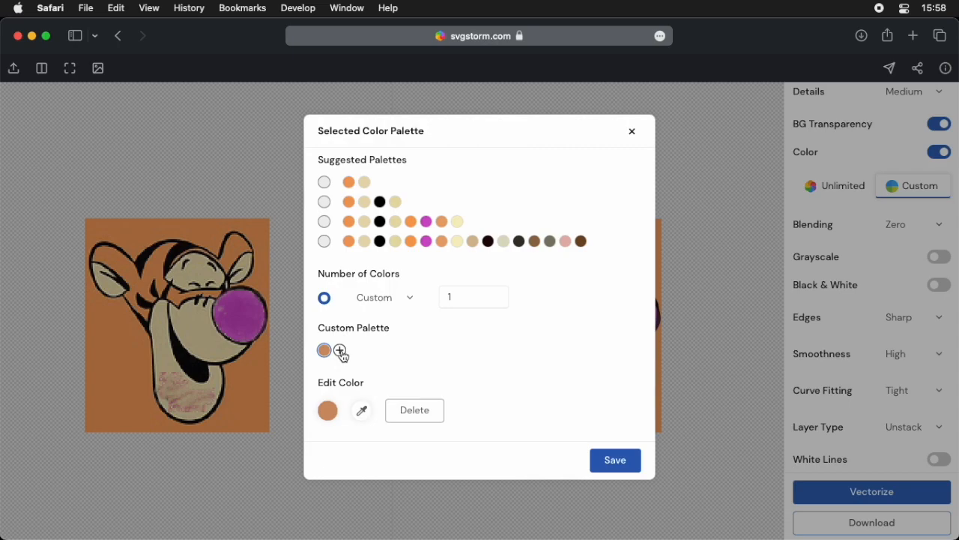
left_click(361, 410)
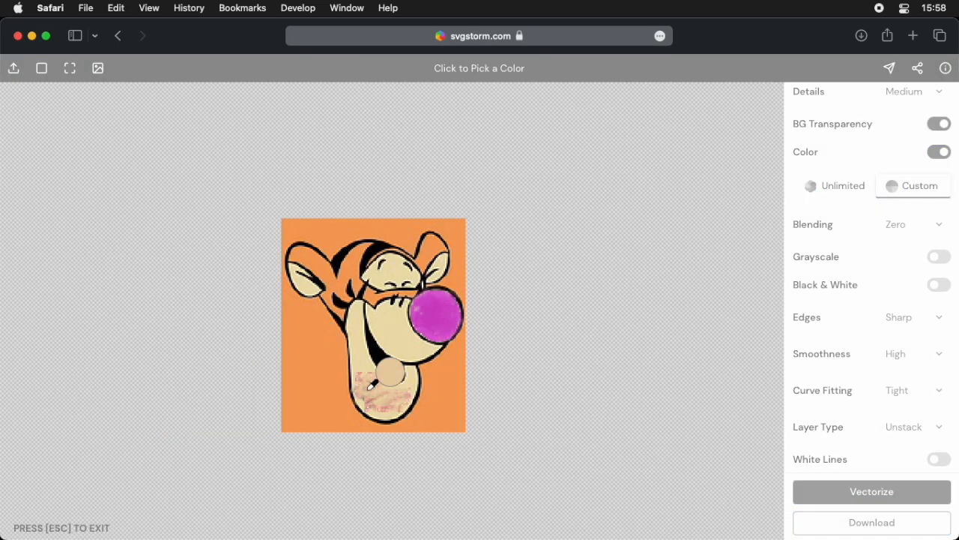
left_click(330, 350)
Add magenta from the nose, cream from the face and black from the mouth to the custom palette with the color picker.
left_click(341, 350)
left_click(361, 410)
left_click(448, 307)
left_click(357, 350)
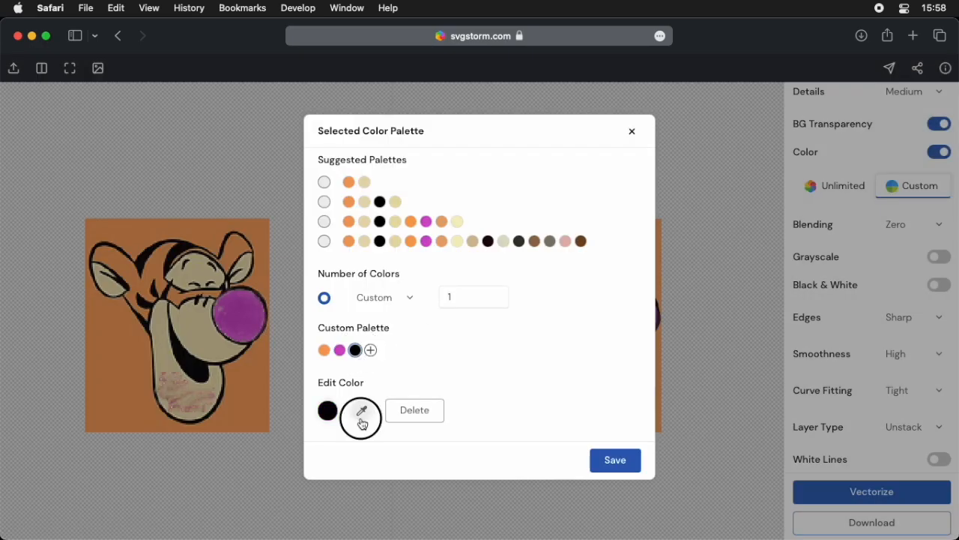
left_click(361, 411)
left_click(360, 351)
left_click(370, 350)
left_click(362, 410)
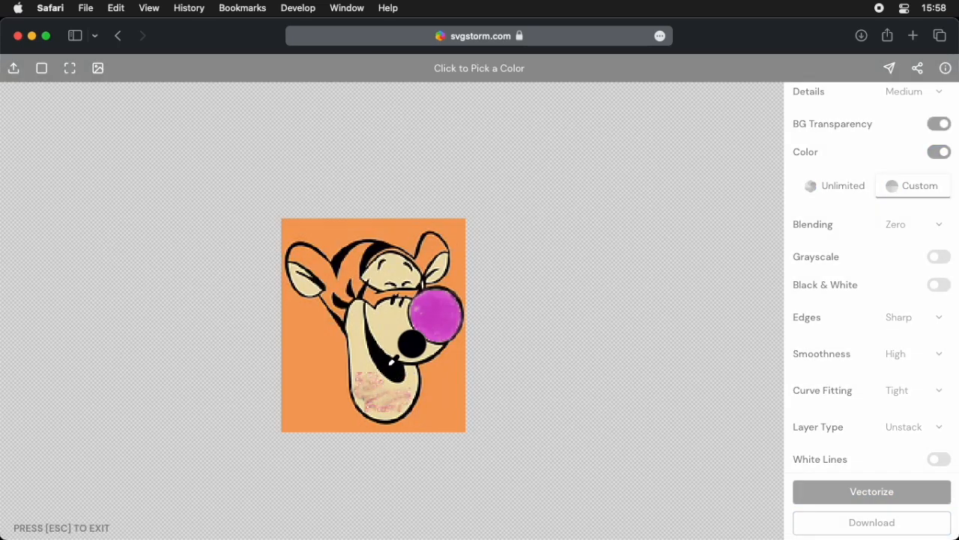
left_click(389, 364)
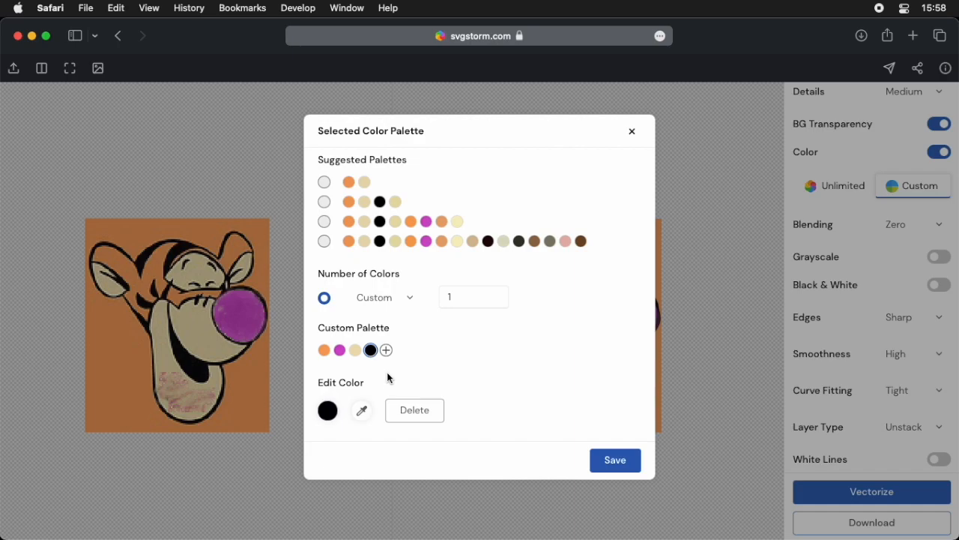
Save the custom palette of orange, magenta, cream and black, and vectorize the cartoon with it.
left_click(334, 410)
left_click_drag(284, 381, 307, 381)
left_click(506, 338)
left_click(596, 457)
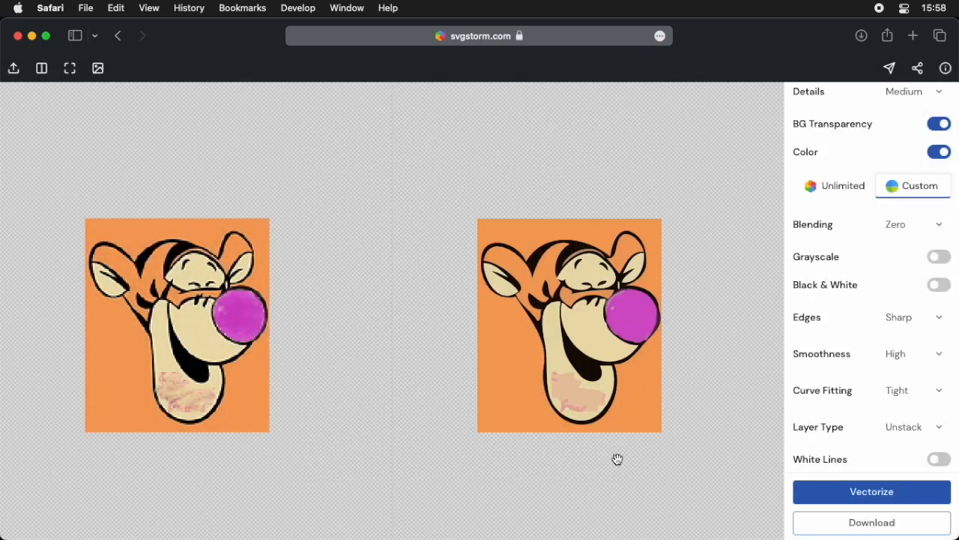
left_click(873, 493)
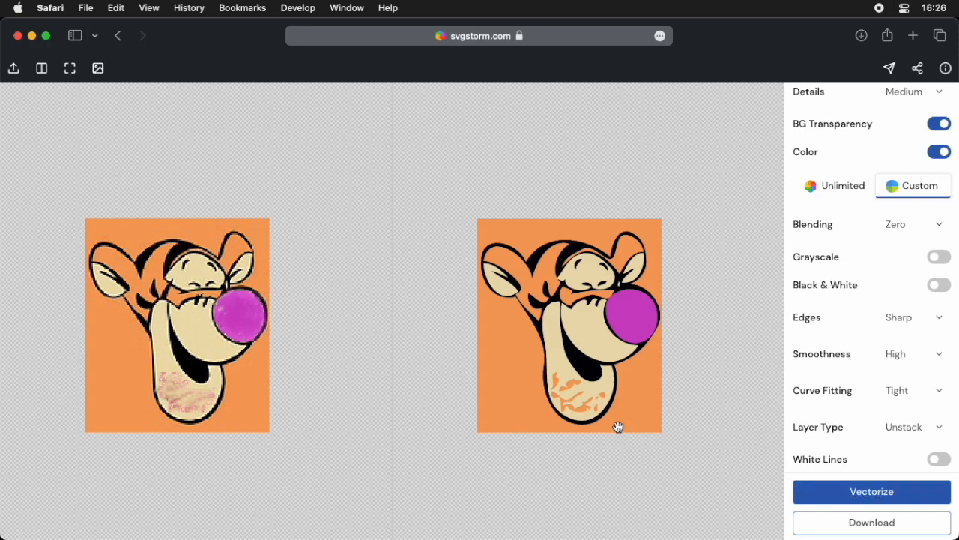
Inspect the custom-color result closely, comparing the face, nose and chin with the original.
scroll(589, 401, "up", 10)
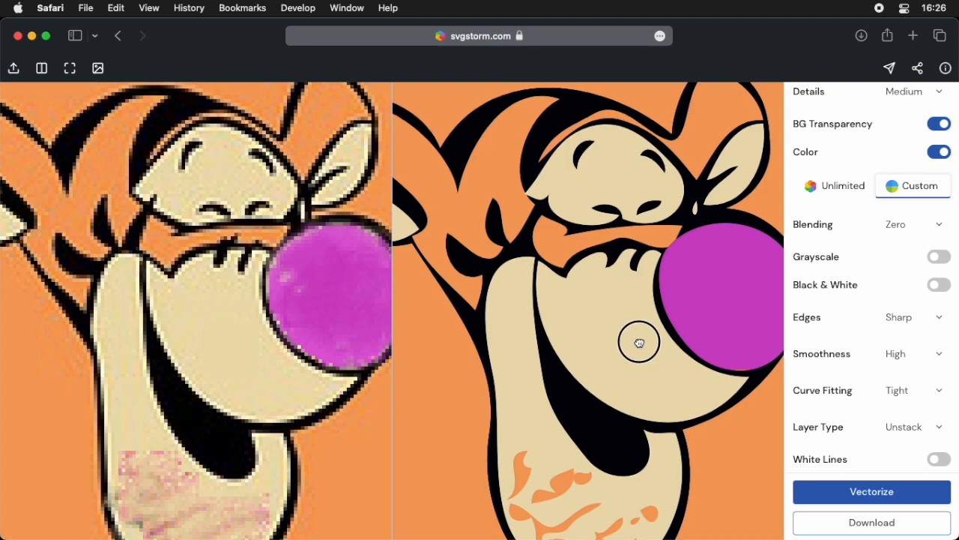
left_click_drag(639, 343, 698, 300)
left_click_drag(680, 405, 617, 396)
scroll(611, 373, "down", 5)
scroll(591, 435, "up", 4)
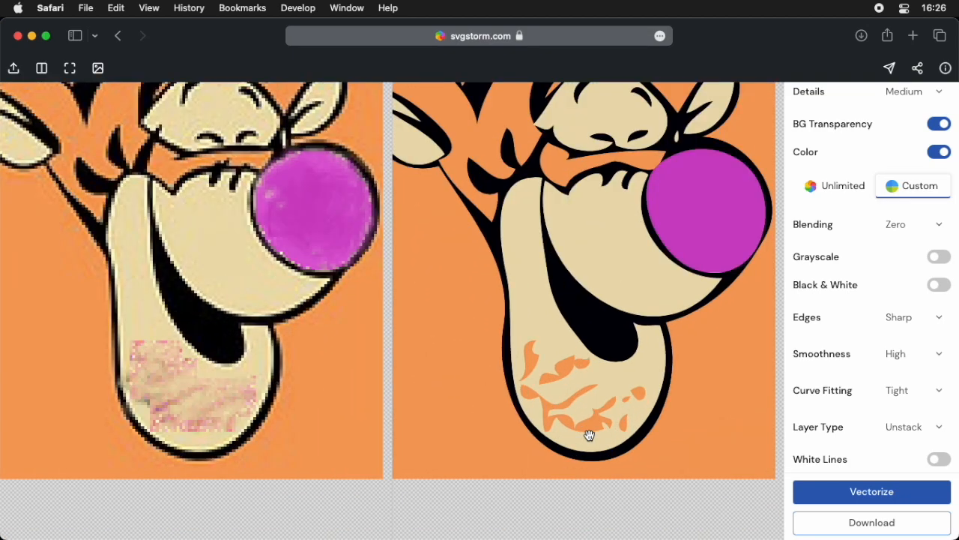
scroll(584, 415, "down", 3)
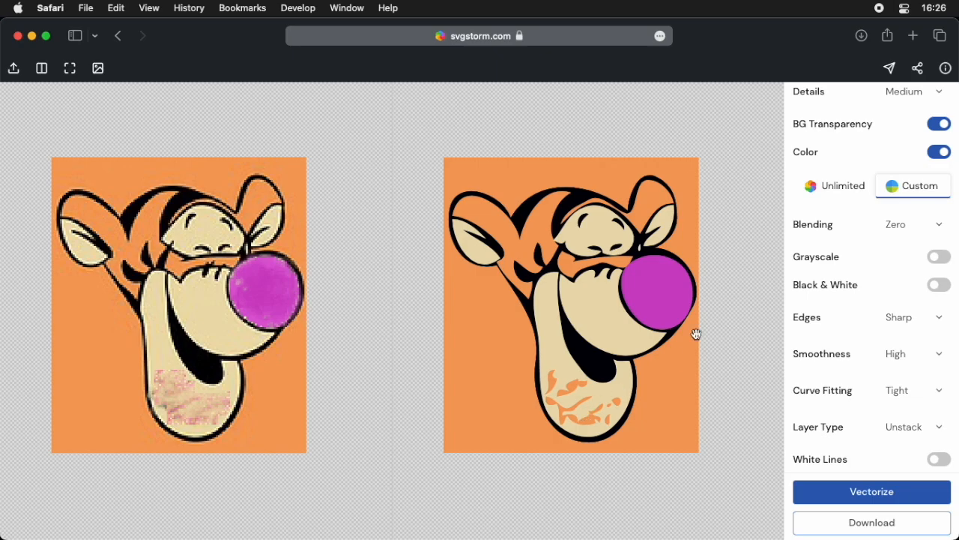
Reopen the custom color palette to review its colors, then close it.
left_click(817, 187)
left_click(898, 187)
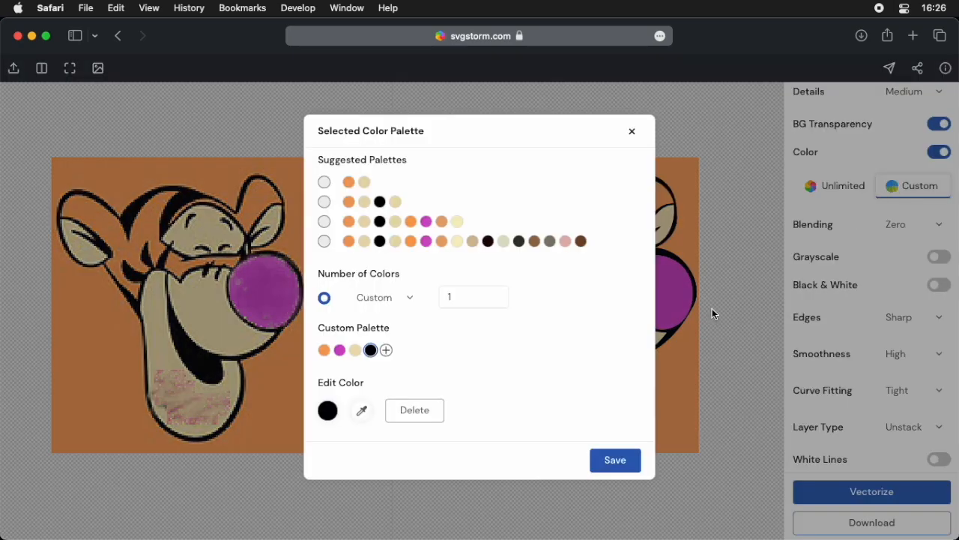
left_click(633, 132)
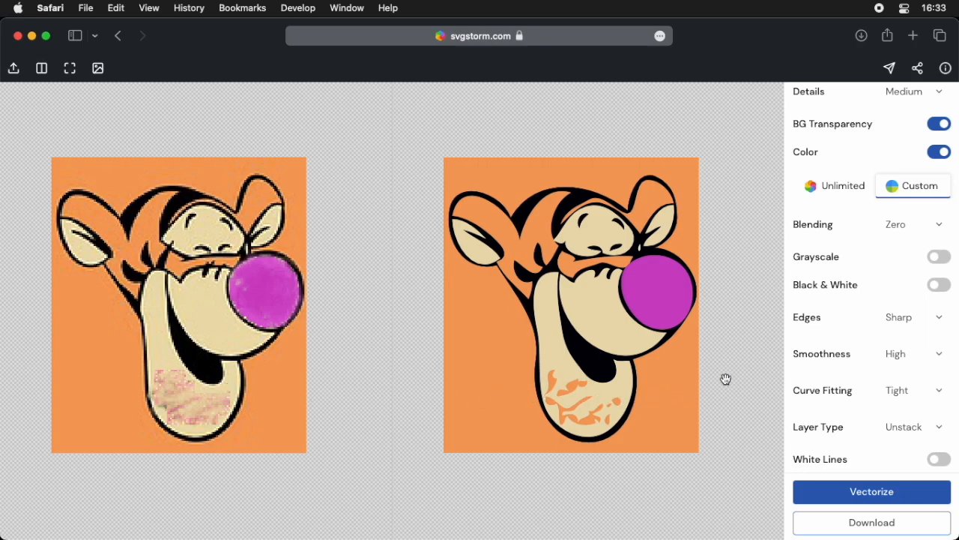
Set Blending to Partial and vectorize the cartoon again.
left_click(894, 233)
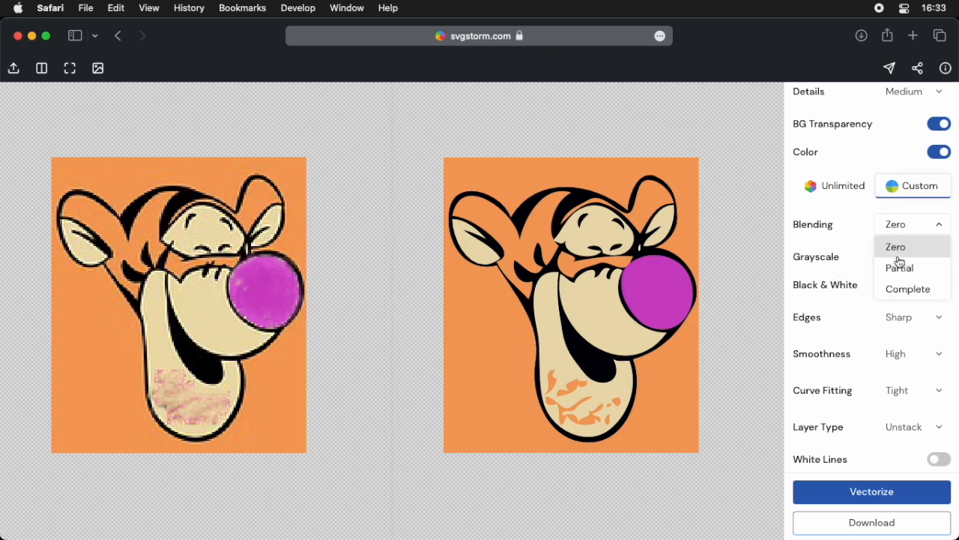
left_click(899, 266)
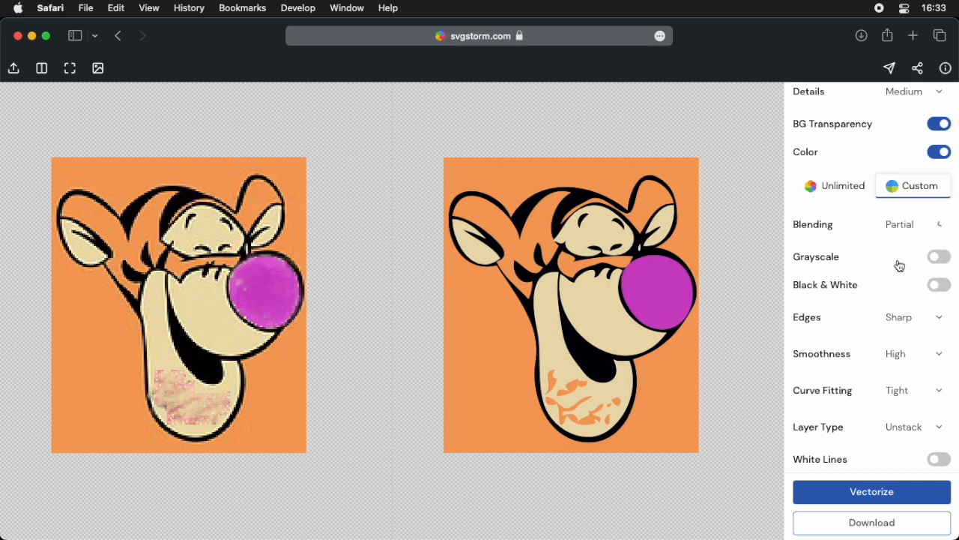
left_click(878, 496)
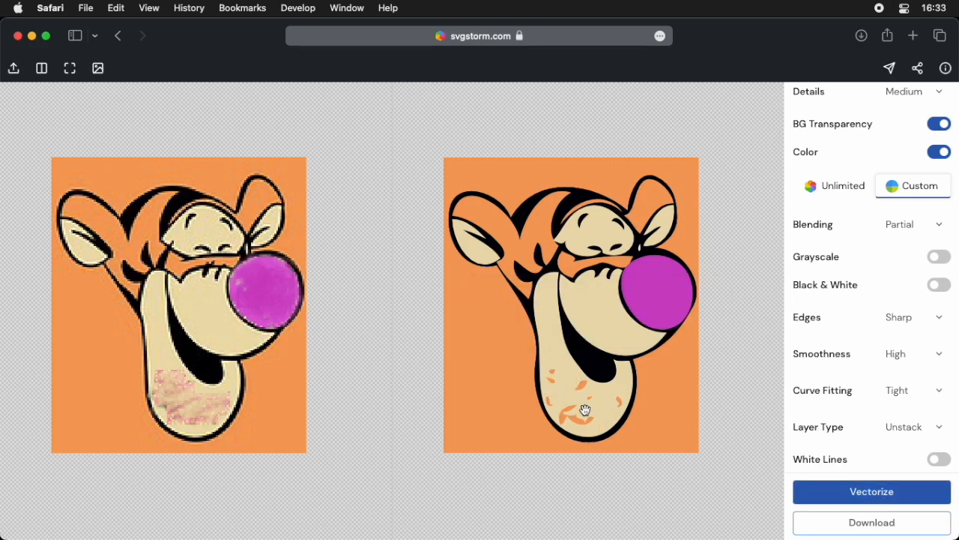
Set Blending to Complete and vectorize the cartoon again.
left_click(896, 226)
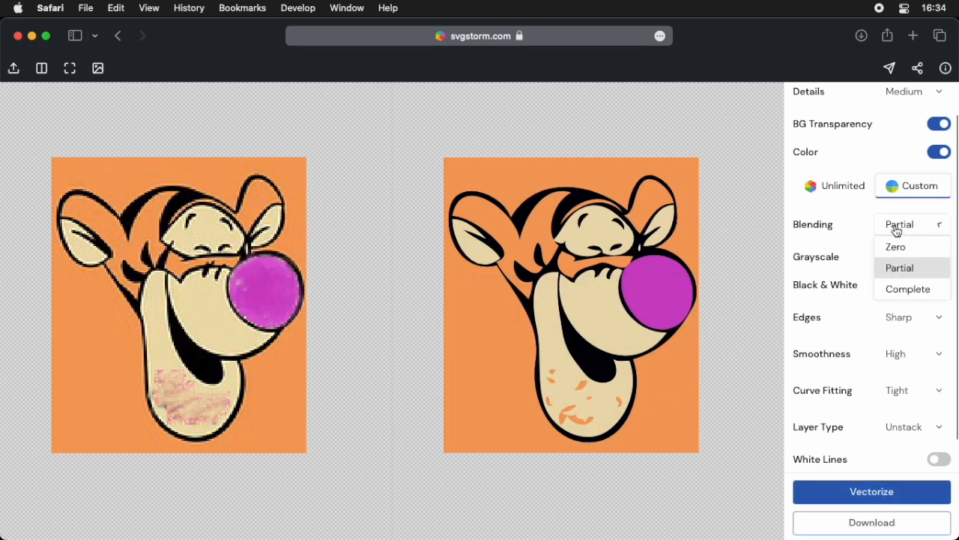
left_click(900, 288)
left_click(834, 488)
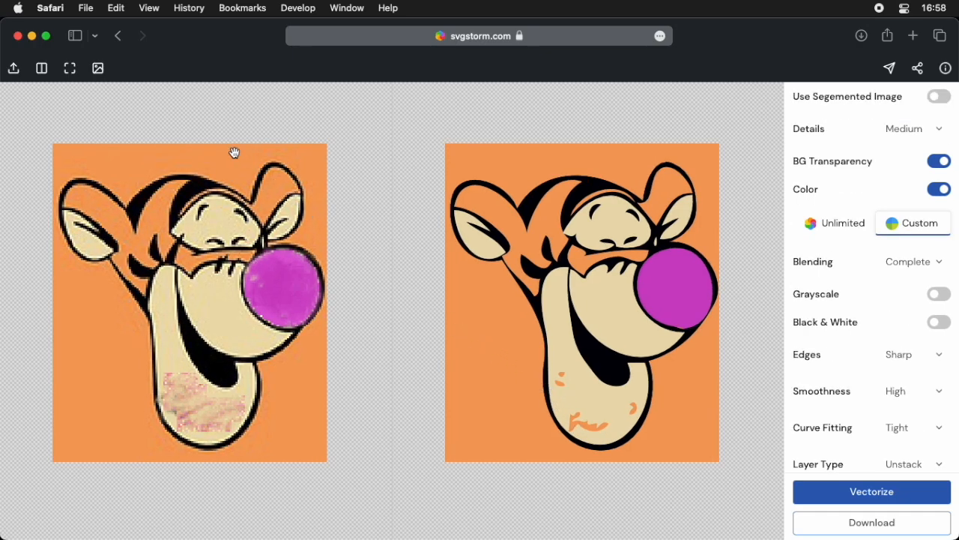
Open the segmented image for editing, enlarge it and view its revision list.
left_click(98, 68)
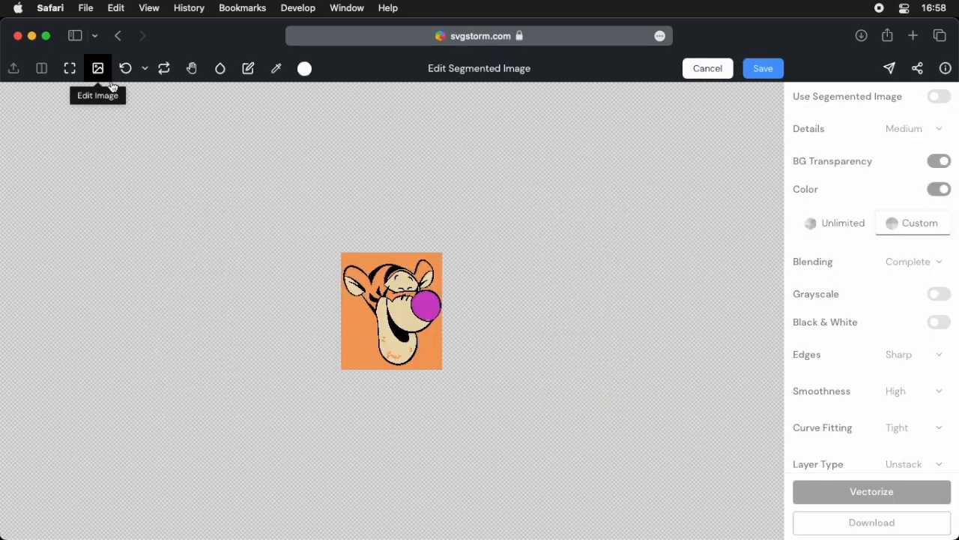
scroll(364, 300, "up", 6)
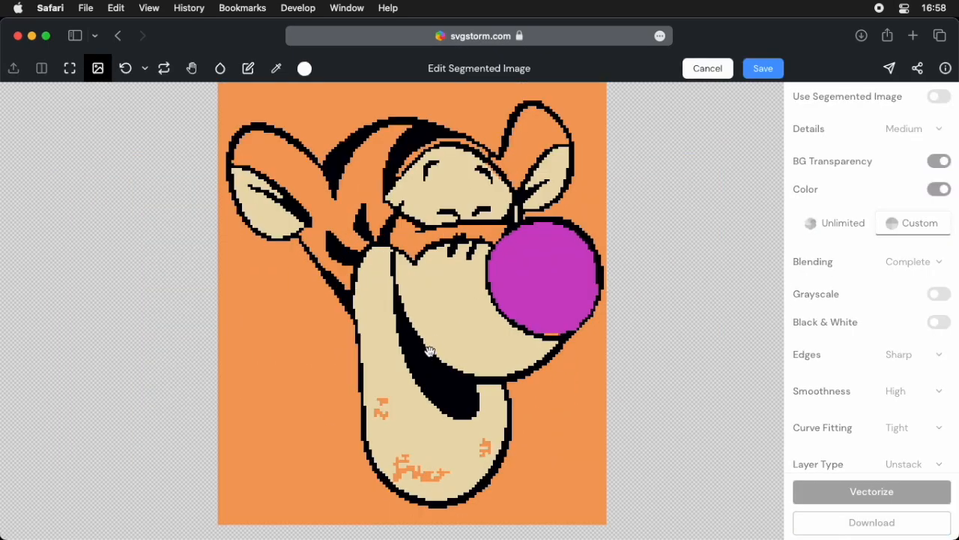
scroll(438, 330, "down", 3)
scroll(438, 331, "up", 2)
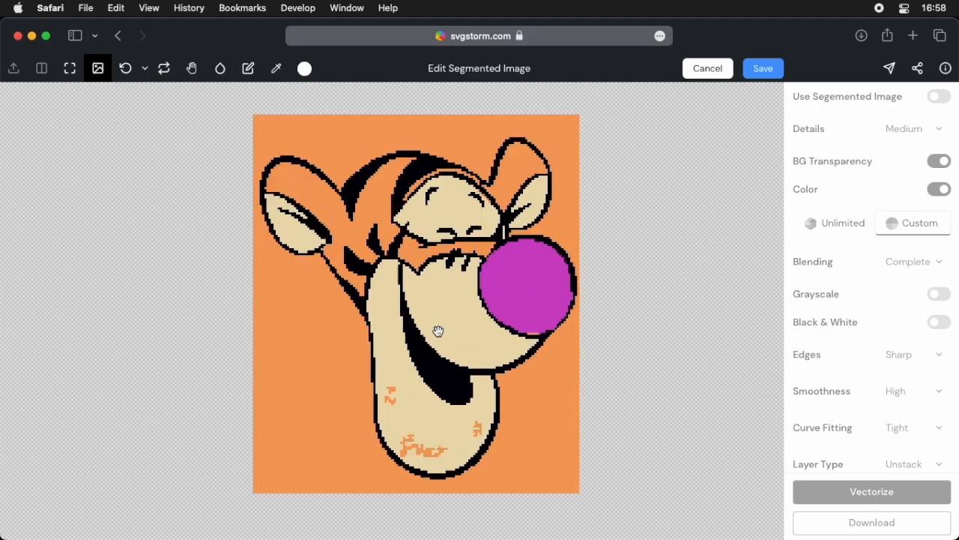
left_click(146, 71)
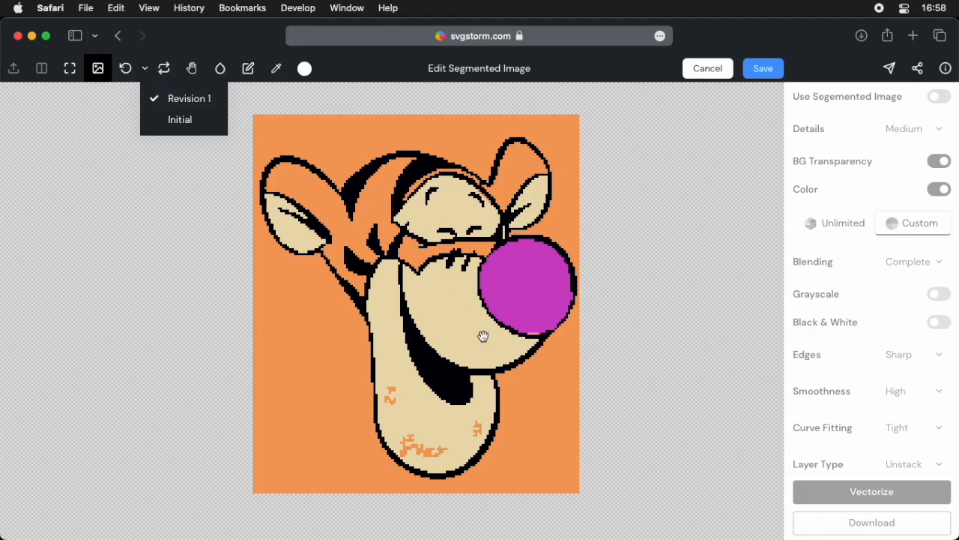
Swap repeatedly between the segmented image and the vector result to compare them.
left_click(170, 75)
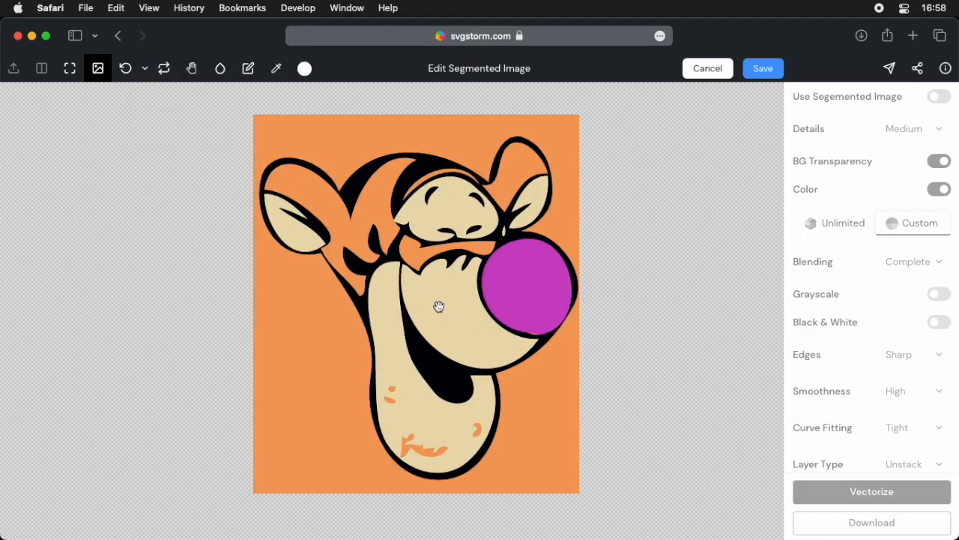
left_click(168, 79)
left_click(168, 79)
left_click(168, 79)
left_click(168, 79)
left_click(168, 80)
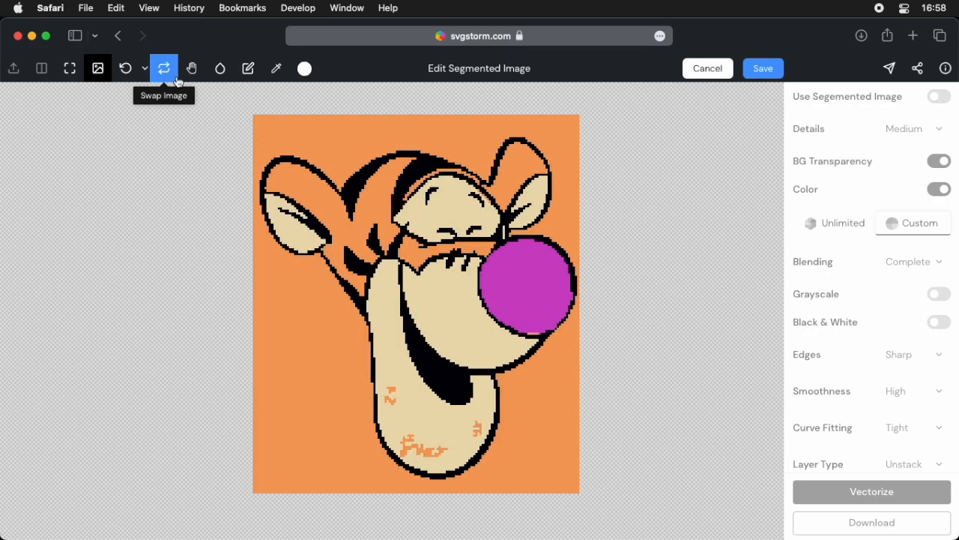
Flood-fill the orange background of the segmented image with white.
left_click(193, 80)
mouse_move(380, 247)
left_mouse_down()
mouse_move(344, 249)
mouse_move(428, 259)
mouse_move(394, 258)
left_mouse_up()
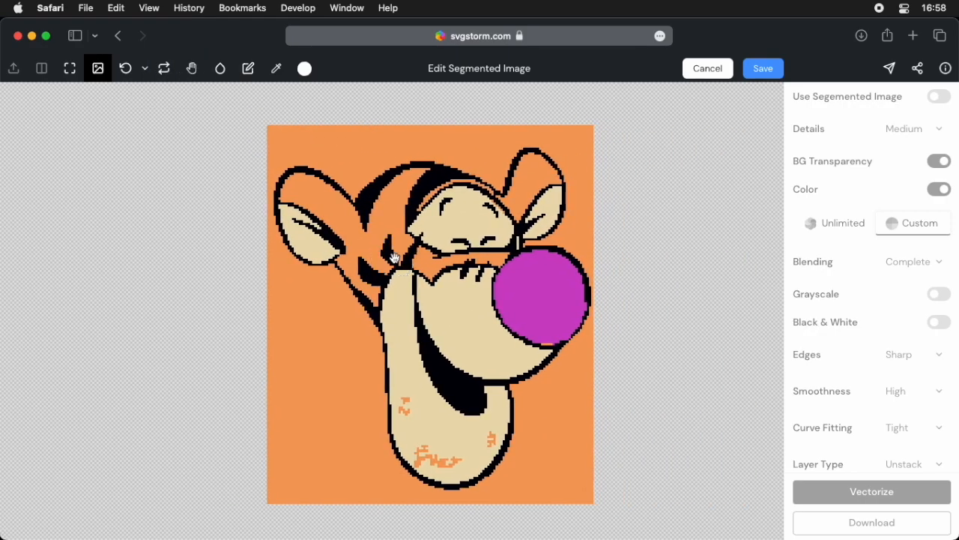
left_click(219, 80)
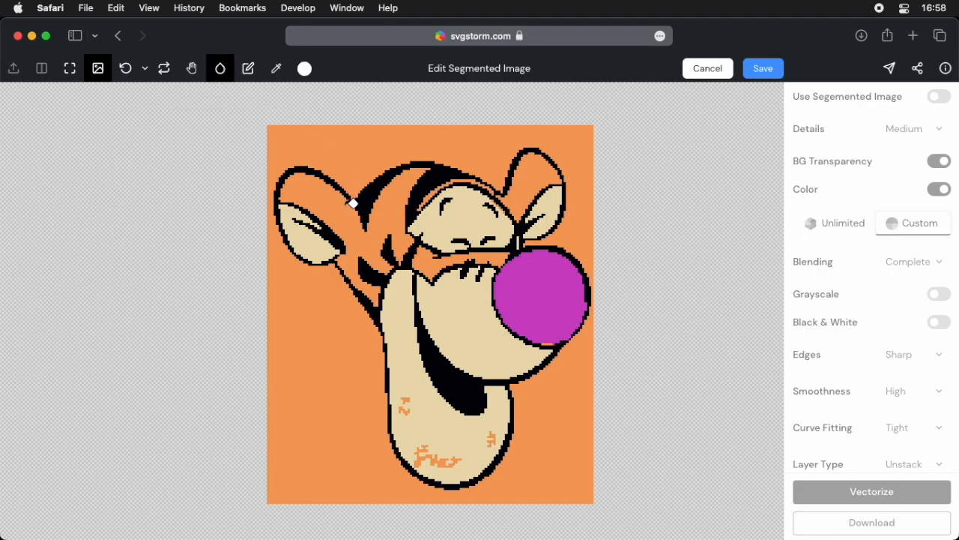
left_click(346, 165)
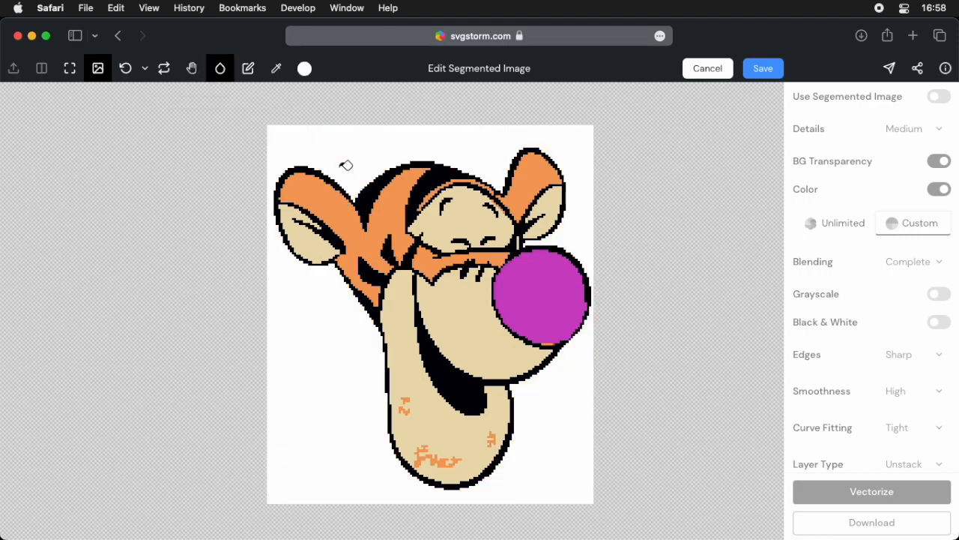
Scribble white pencil strokes across the muzzle and purple nose, and sample the muzzle's beige as the drawing color.
left_click(248, 68)
mouse_move(475, 334)
left_mouse_down()
mouse_move(450, 289)
mouse_move(559, 296)
left_mouse_up()
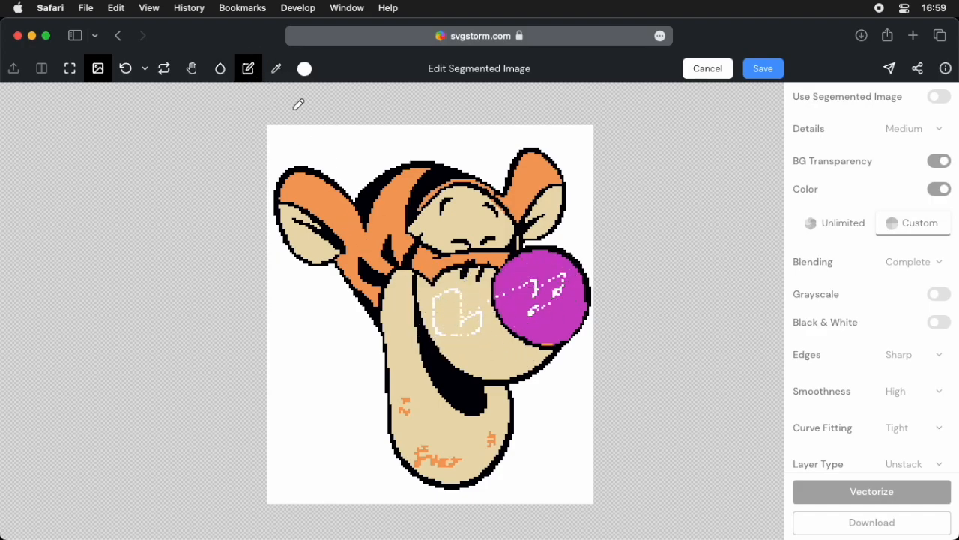
left_click(276, 69)
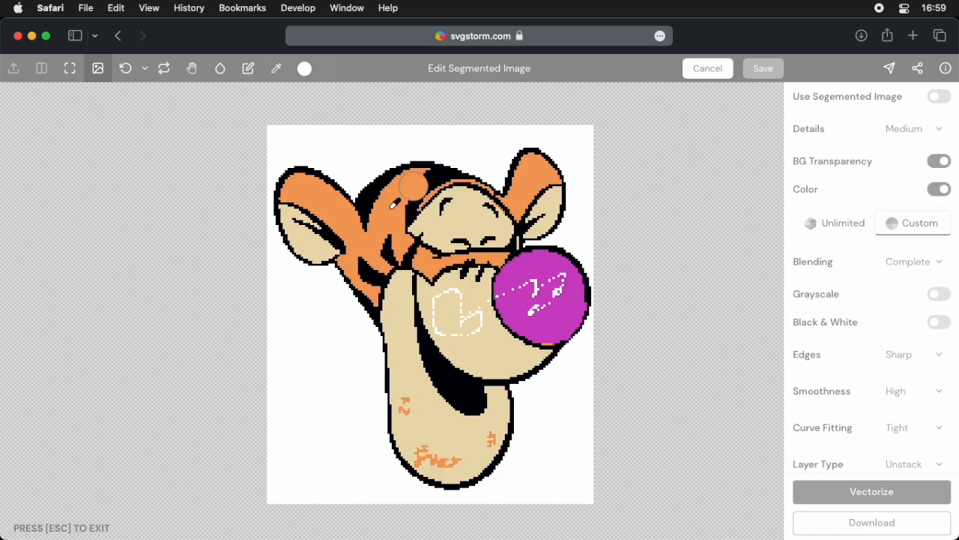
left_click(406, 302)
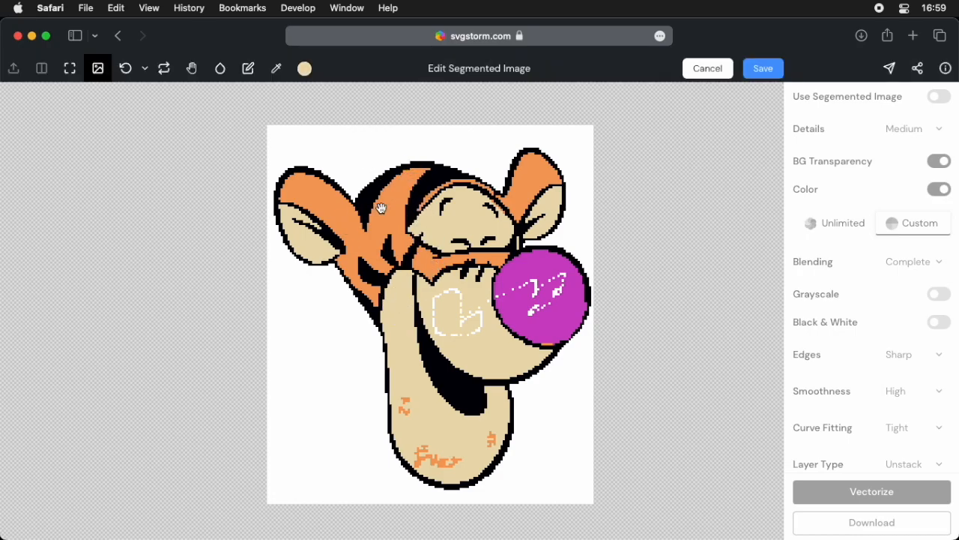
Undo the white pencil scribbles and the white background fill.
key("super+z")
key("super+z")
key("super+z")
key("super+z")
key("super+z")
key("super+z")
key("super+z")
key("super+z")
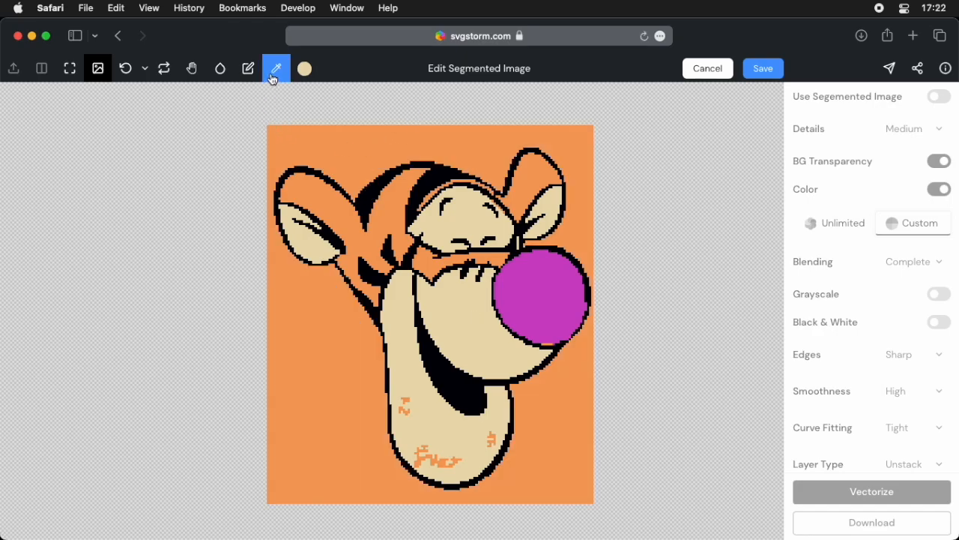
Sample the beige of the chin and flood-fill the small orange speck on the chin's upper left side with it.
left_click(275, 73)
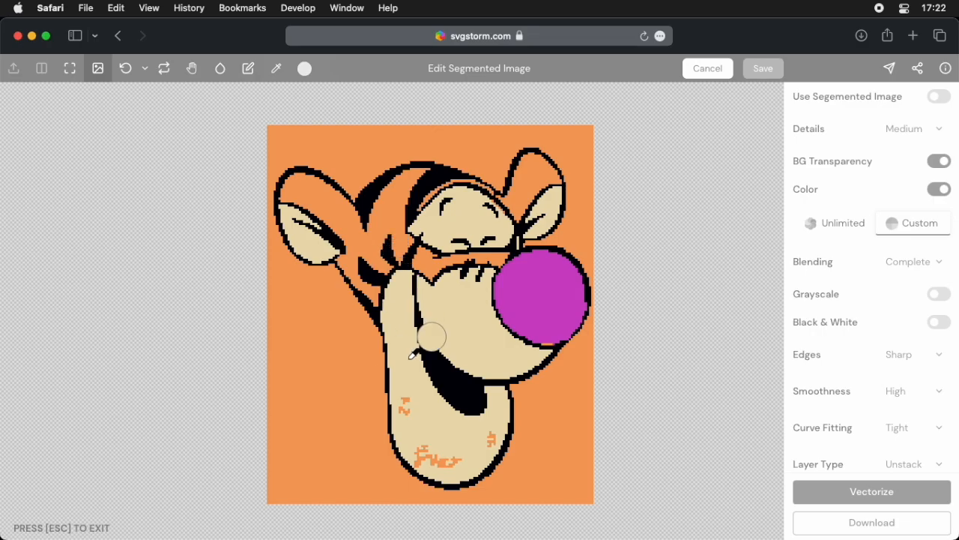
left_click(412, 385)
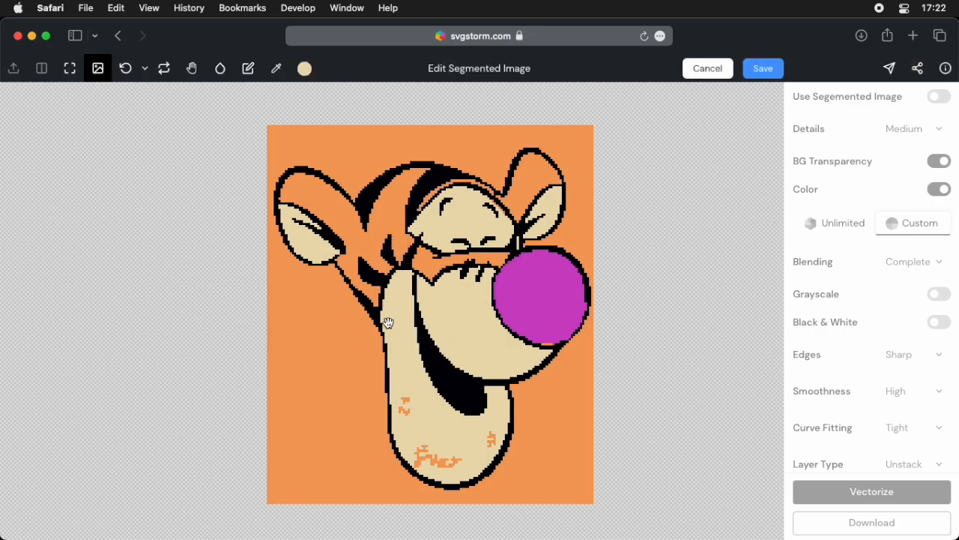
left_click(220, 69)
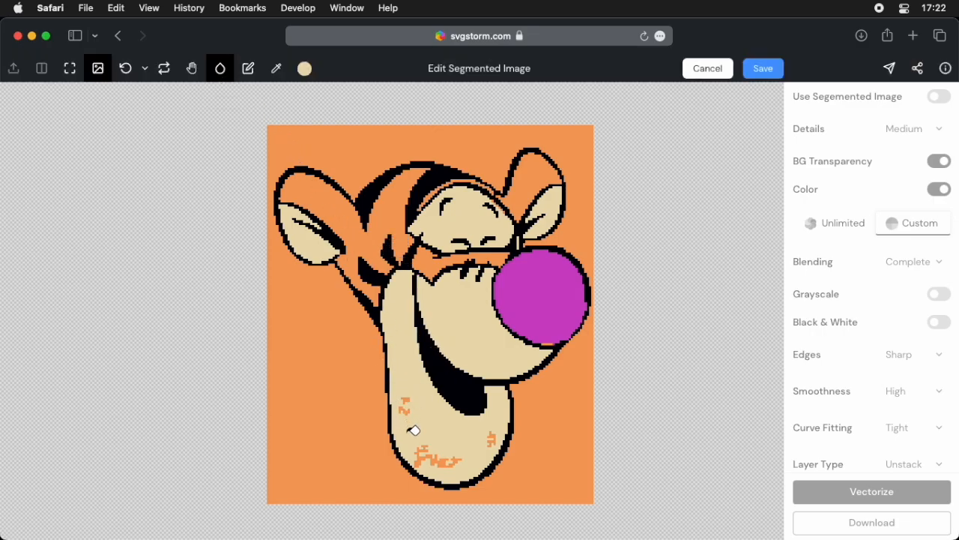
scroll(412, 428, "up", 5)
left_click(411, 341)
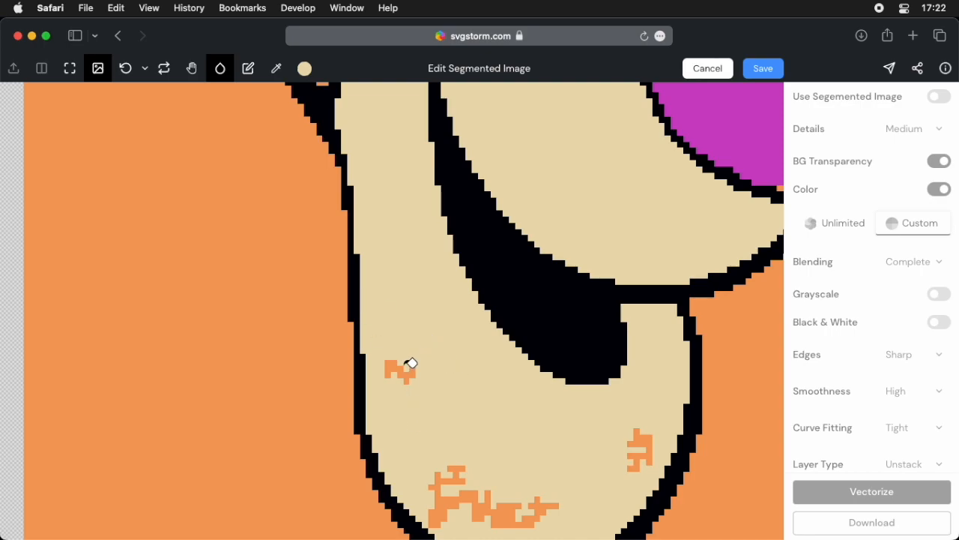
left_click(402, 370)
Flood-fill the remaining orange patches at the bottom and right of the chin with the sampled beige.
scroll(395, 329, "down", 5)
scroll(397, 330, "up", 5)
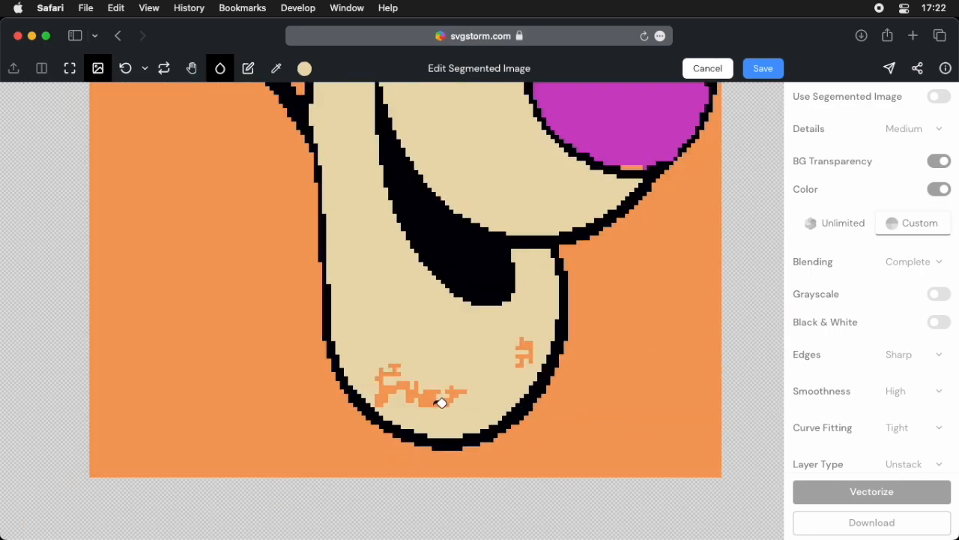
left_click(486, 351)
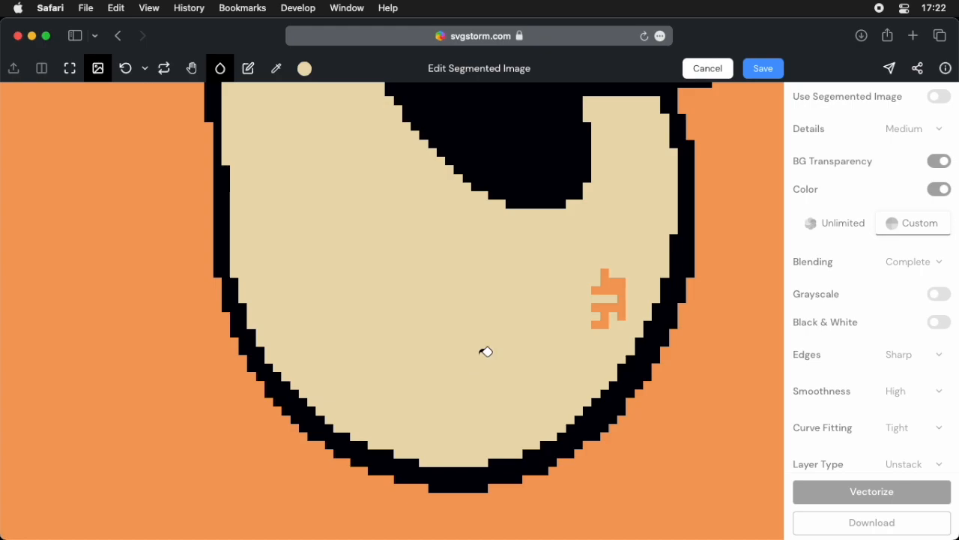
left_click(608, 291)
scroll(517, 331, "down", 2)
scroll(517, 331, "down", 4)
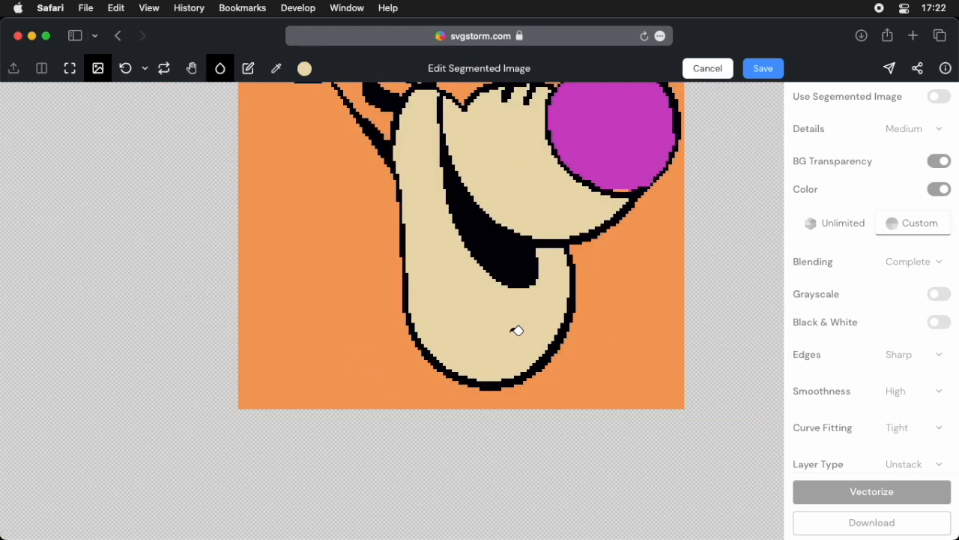
Save the segmented image edits and vectorize the cartoon again from the segmented image.
left_click(754, 72)
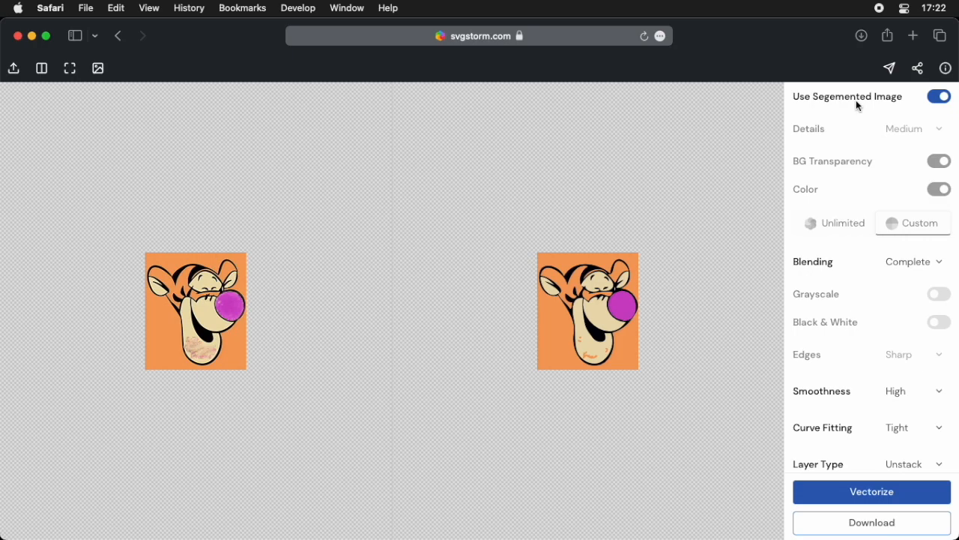
scroll(857, 106, "down", 1)
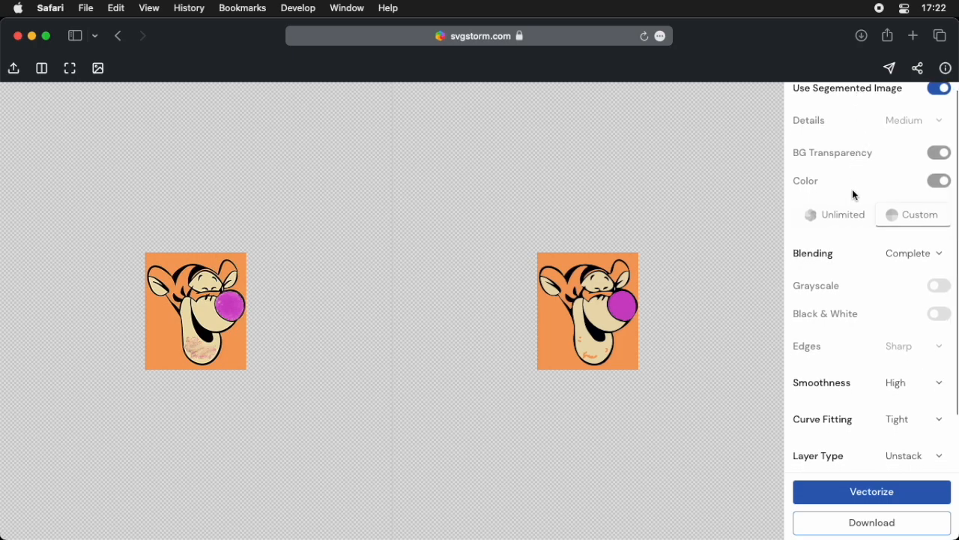
scroll(847, 240, "down", 4)
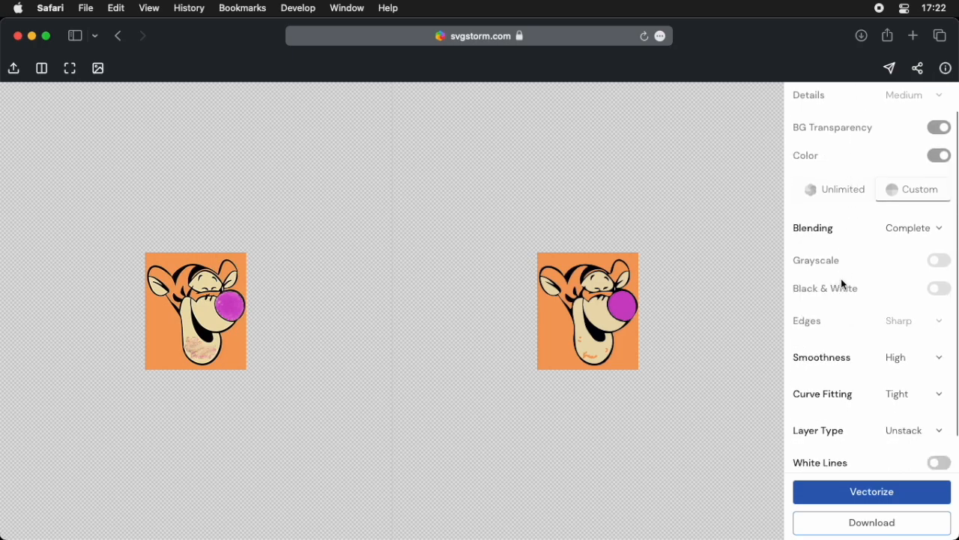
left_click(846, 498)
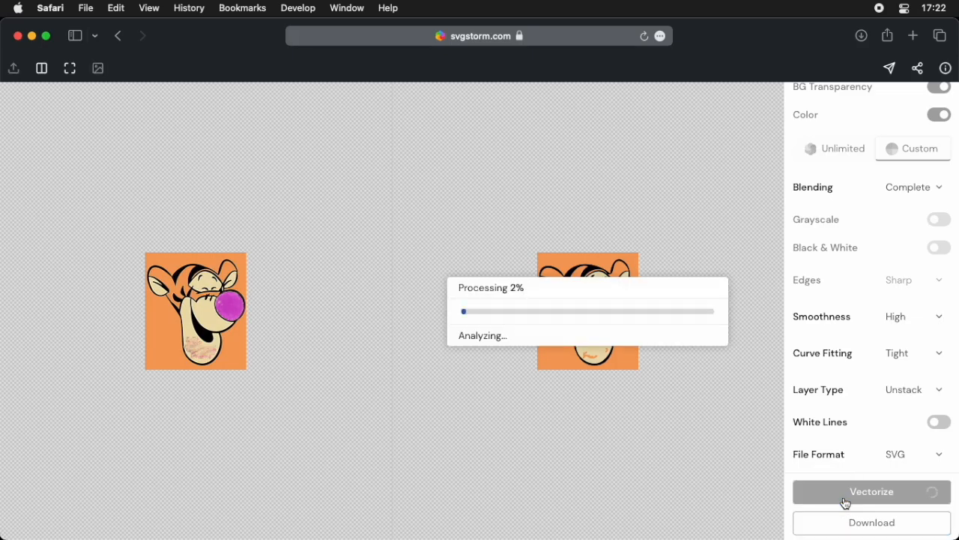
scroll(585, 344, "up", 8)
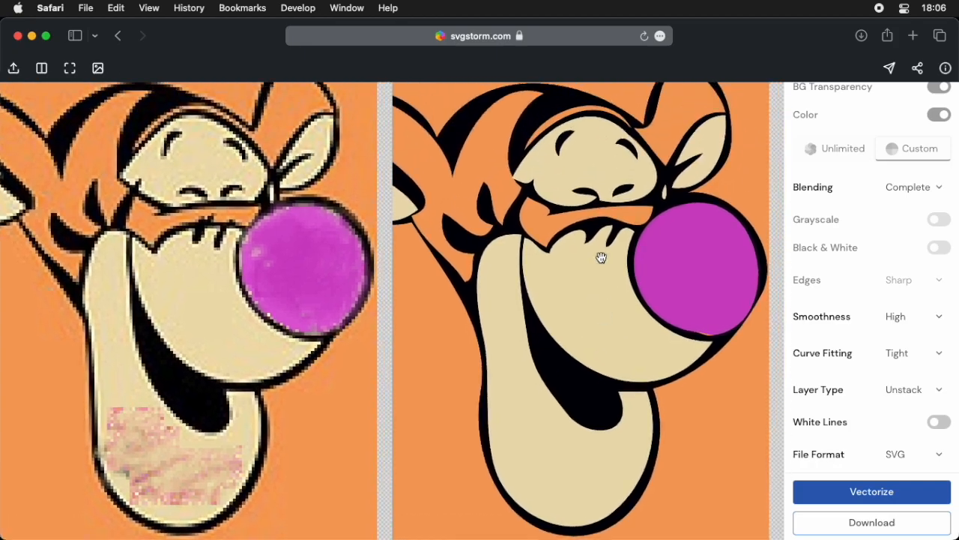
scroll(610, 193, "up", 10)
scroll(605, 198, "down", 10)
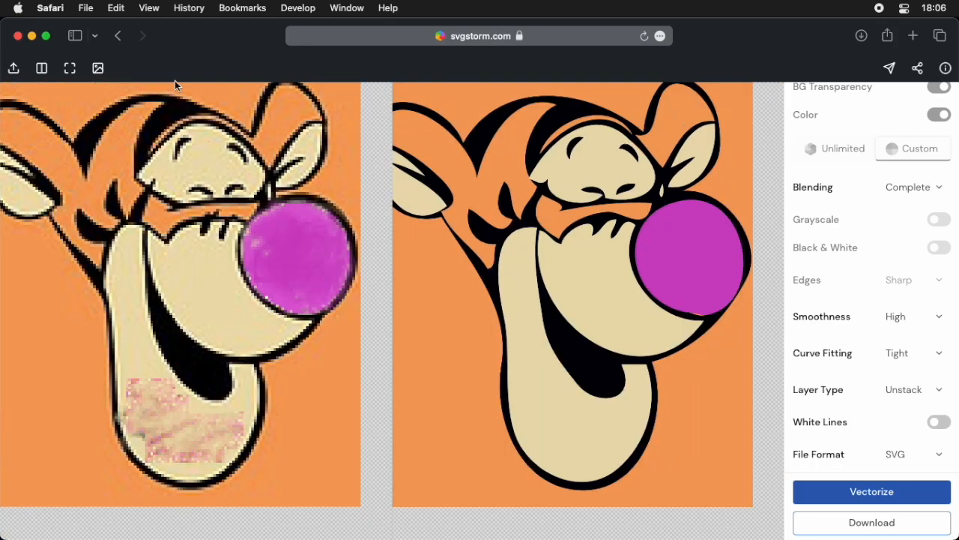
Reopen the segmented image for editing and activate the pencil for retouching the nose.
left_click(98, 68)
scroll(393, 339, "up", 5)
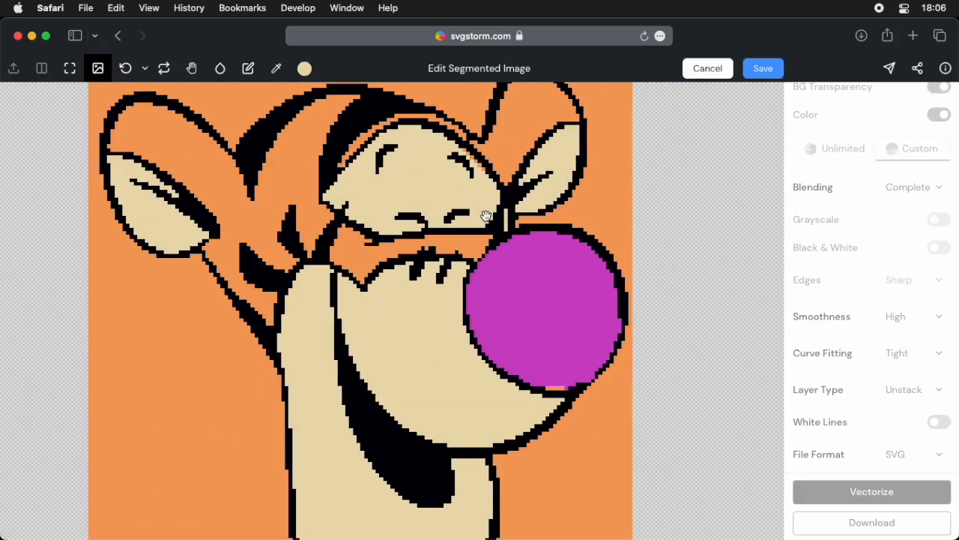
left_click(247, 70)
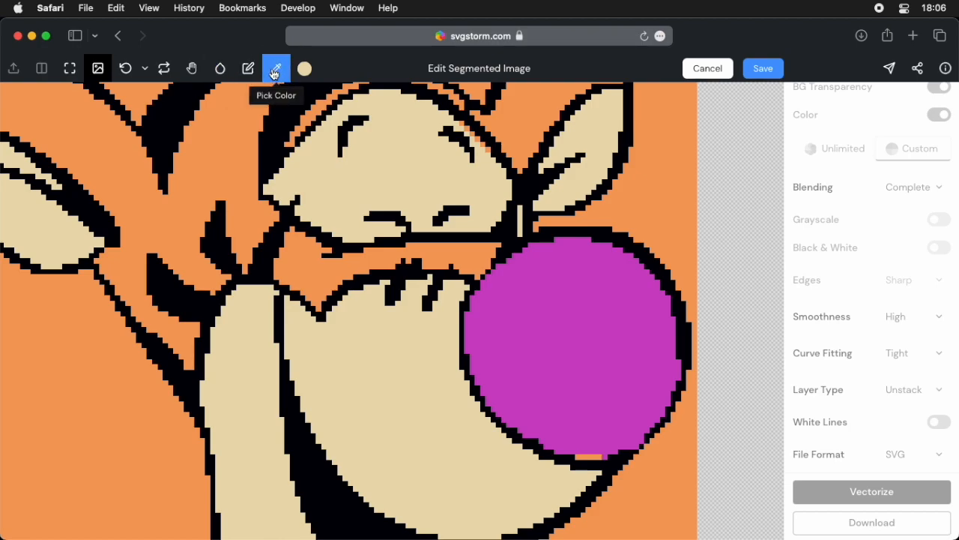
scroll(411, 197, "up", 10)
scroll(480, 303, "down", 8)
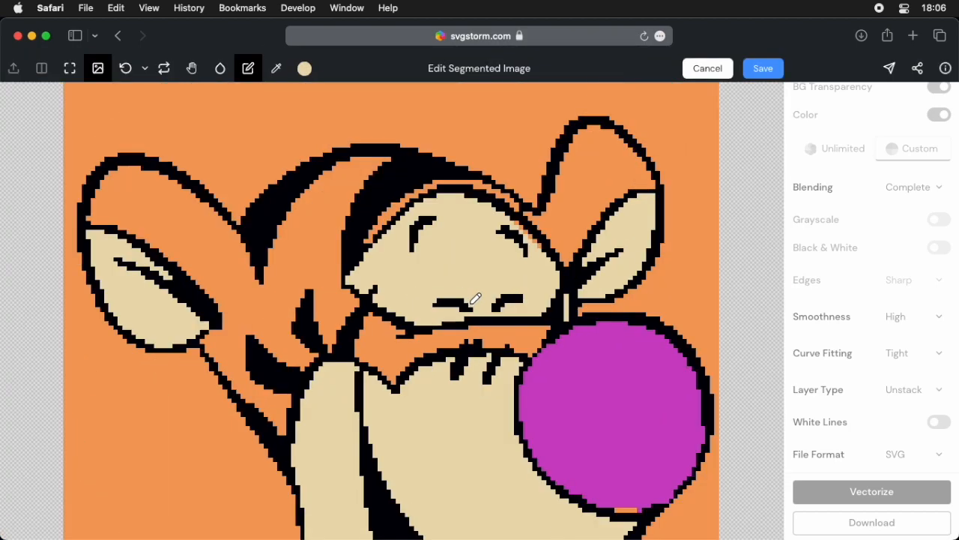
scroll(497, 330, "up", 6)
scroll(511, 320, "up", 2)
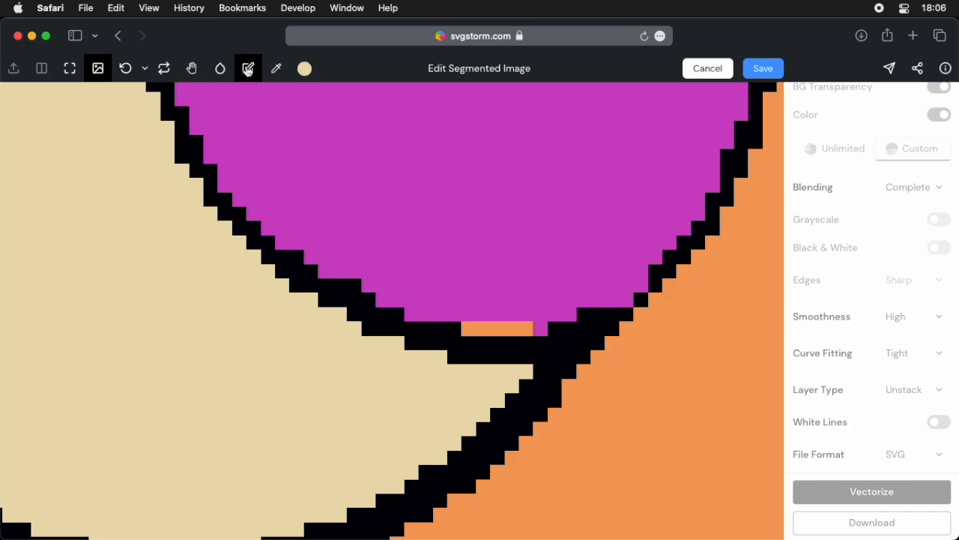
Sample the nose's purple and pencil over the orange strip along the nose's lower edge.
left_click(276, 69)
left_click(453, 284)
left_click(249, 71)
left_click_drag(532, 329, 482, 331)
left_click(471, 331)
scroll(529, 313, "down", 5)
scroll(467, 171, "down", 3)
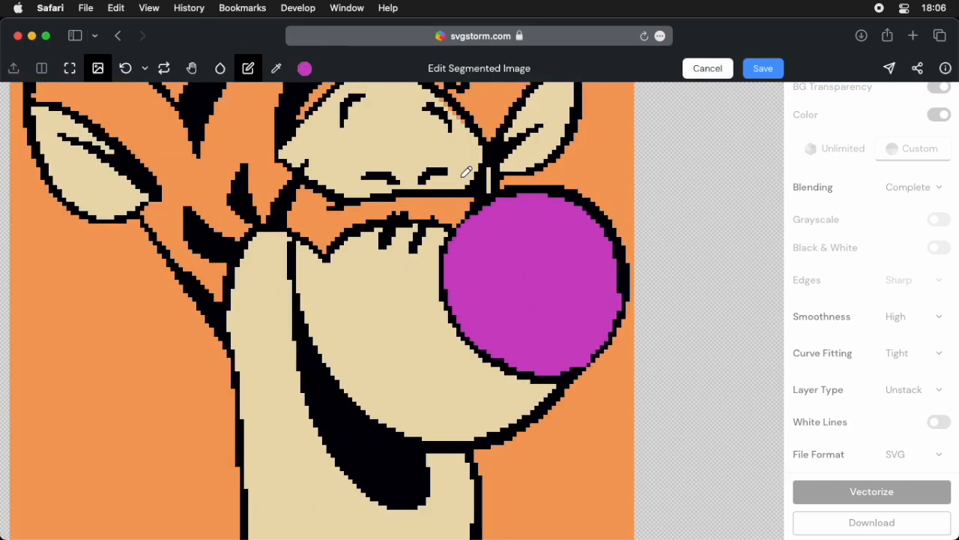
Sample the beige of the face and pencil over the diagonal row of orange pixels inside the upper-right face outline.
scroll(479, 157, "up", 3)
scroll(487, 142, "down", 3)
scroll(510, 124, "up", 8)
scroll(502, 150, "down", 3)
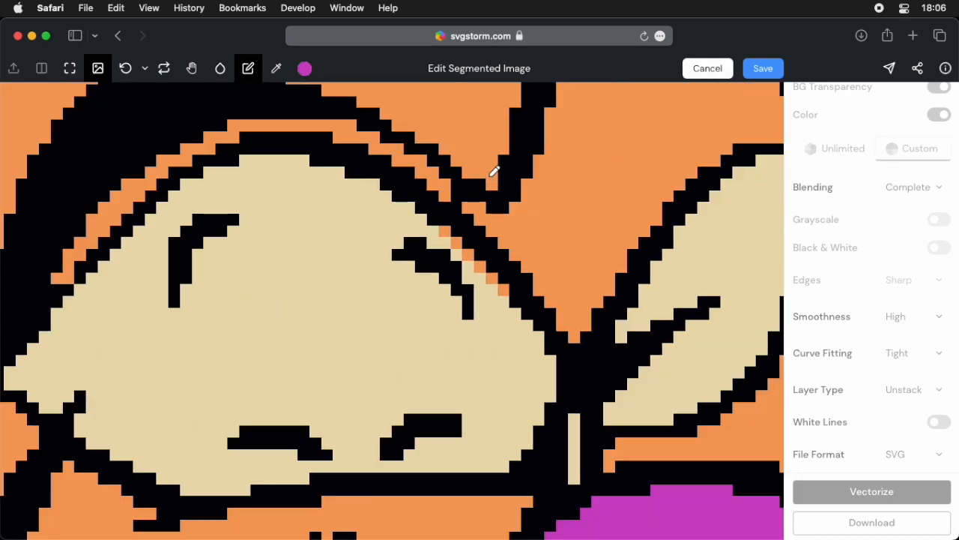
scroll(492, 232, "up", 3)
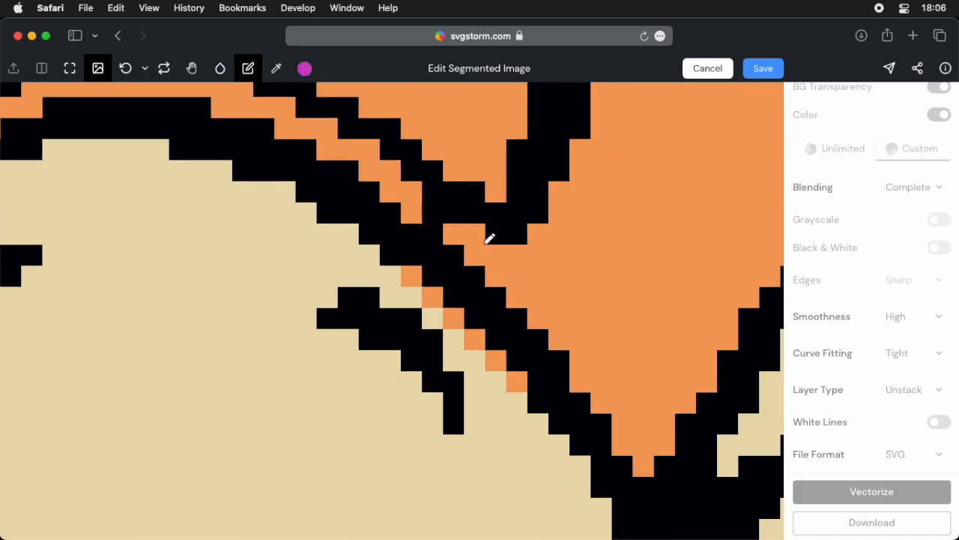
left_click(277, 70)
left_click(273, 275)
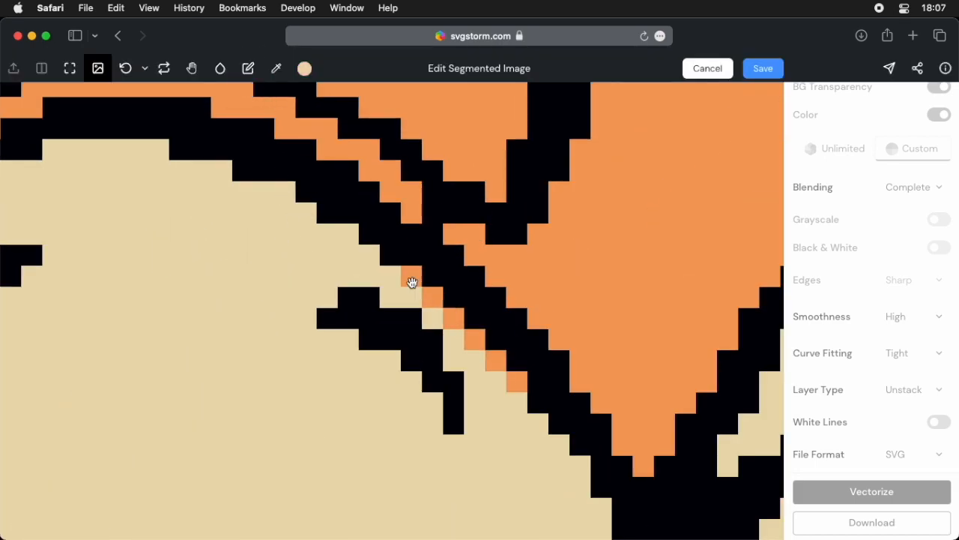
left_click(420, 285)
left_click(432, 297)
left_click(454, 318)
left_click(474, 340)
left_click(496, 361)
left_click(517, 381)
Sample the orange and pencil over the black pixels separating the thin orange forehead band from the area below the right ear.
scroll(445, 222, "up", 1)
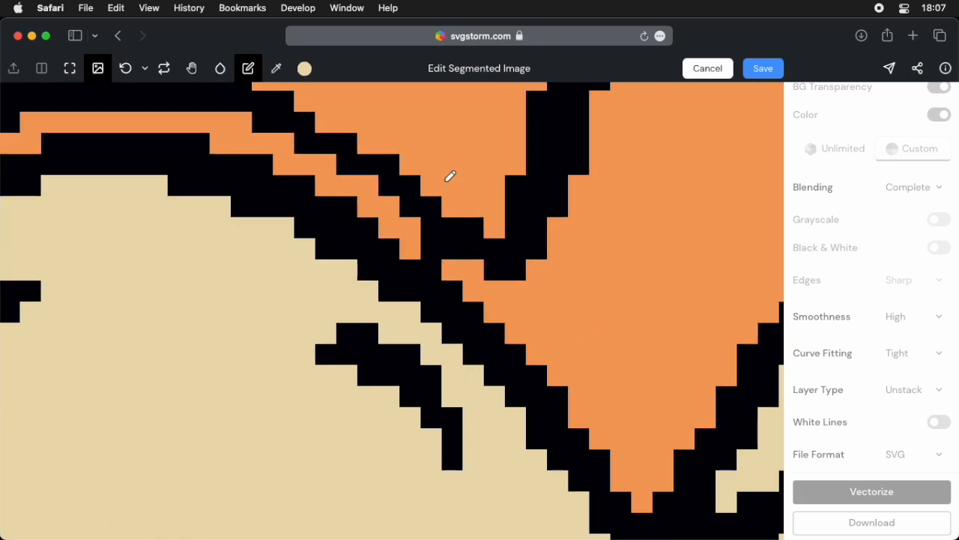
left_click(278, 69)
left_click(650, 232)
left_click(256, 69)
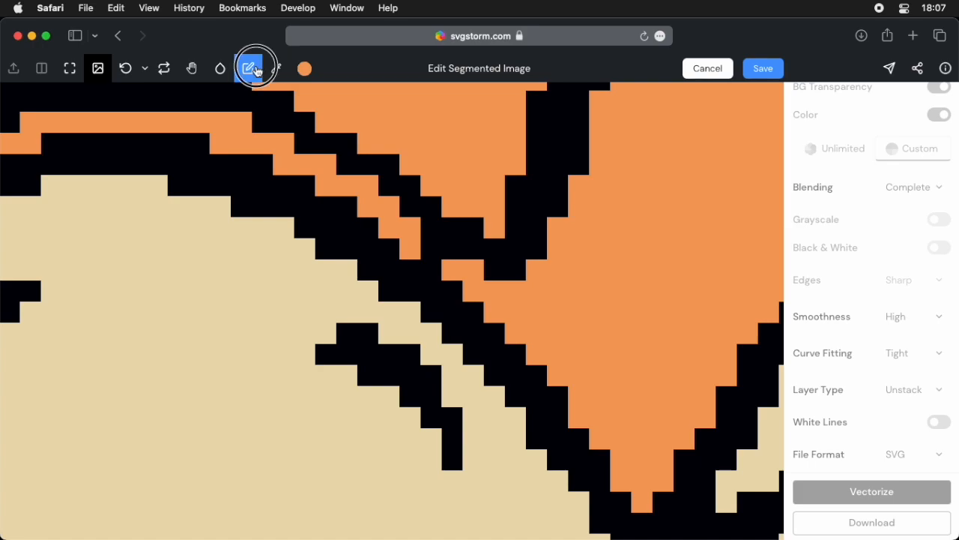
left_click(435, 254)
left_click(436, 268)
scroll(472, 267, "down", 10)
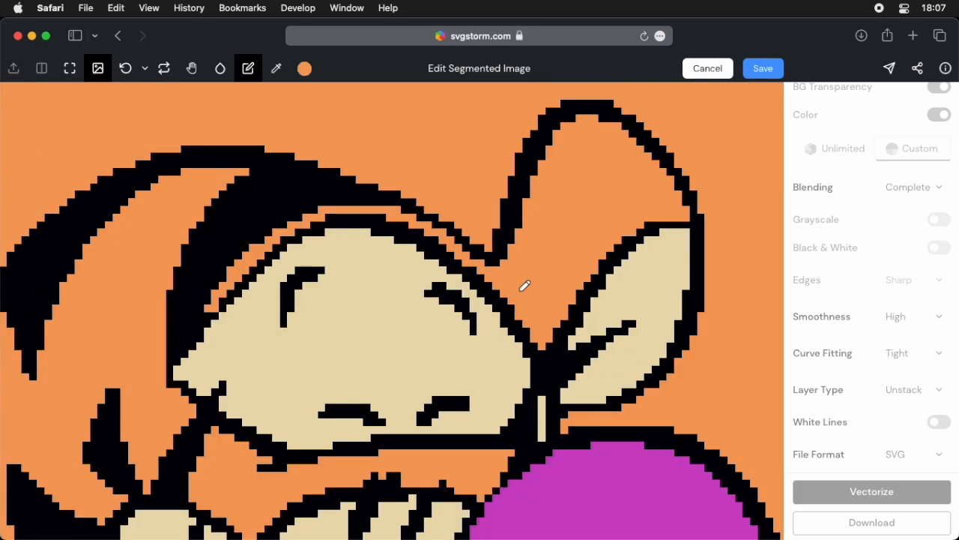
Save the retouched segmented image and vectorize the cartoon again.
scroll(510, 206, "up", 8)
scroll(575, 427, "up", 3)
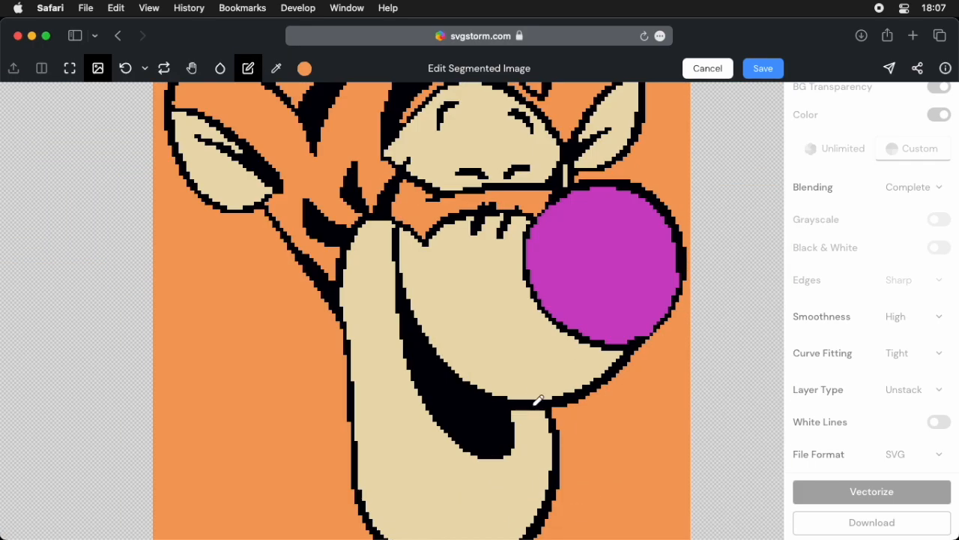
scroll(529, 386, "down", 5)
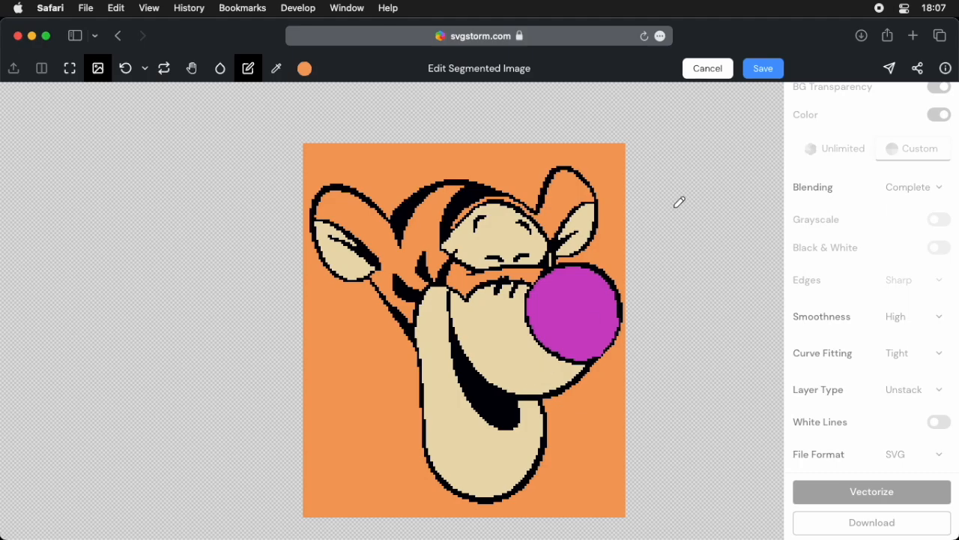
left_click(757, 72)
scroll(622, 316, "up", 5)
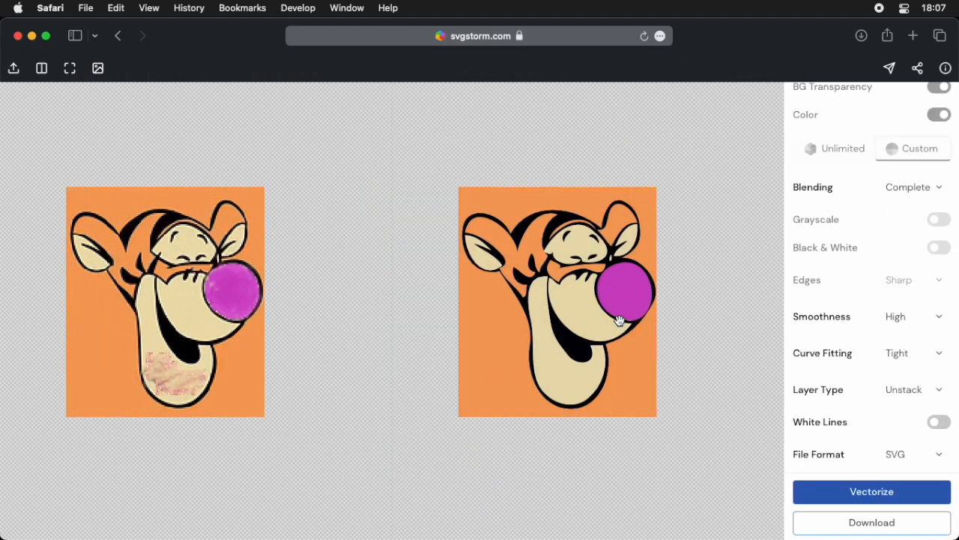
scroll(626, 321, "down", 3)
left_click(857, 500)
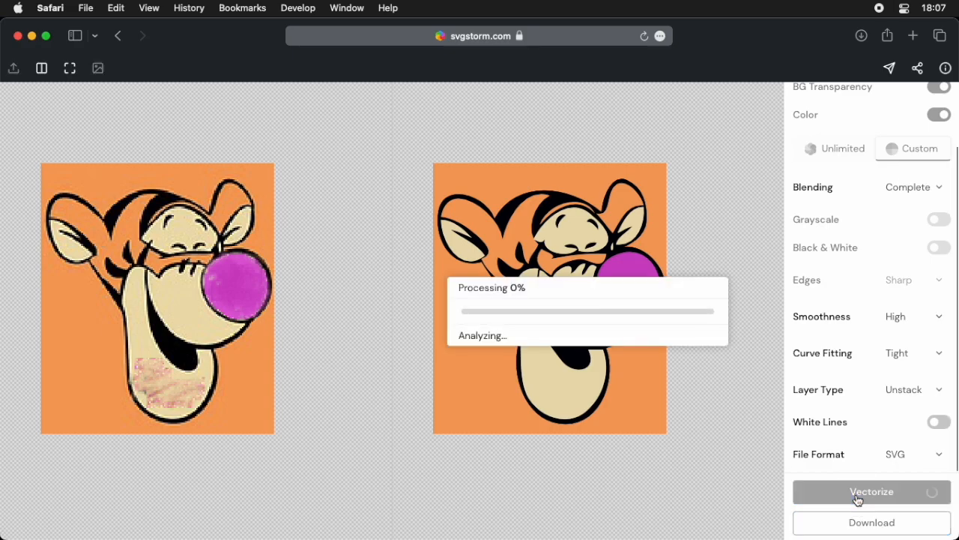
Inspect the retouched forehead, ear and nose outlines in the vector result against the original image.
scroll(562, 248, "up", 6)
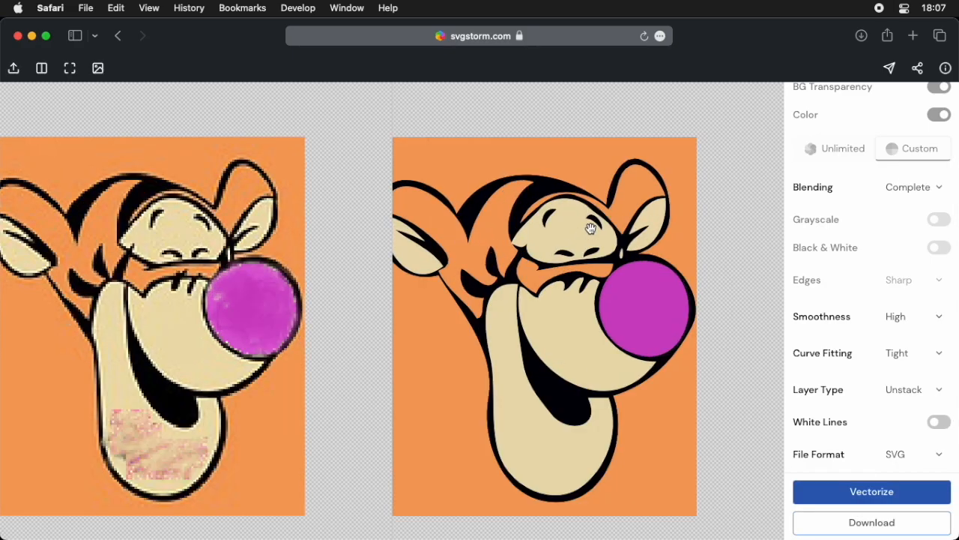
scroll(555, 288, "down", 3)
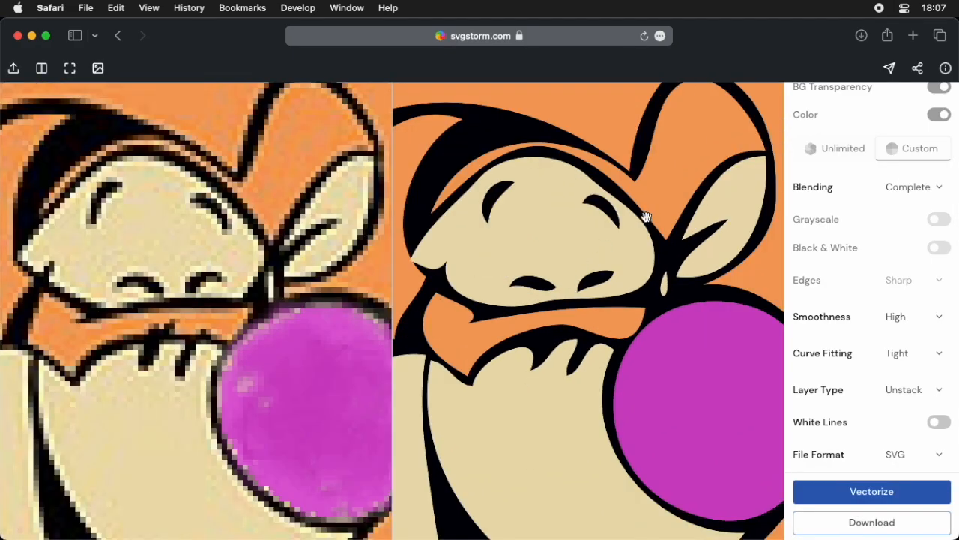
scroll(604, 193, "up", 5)
scroll(590, 257, "down", 4)
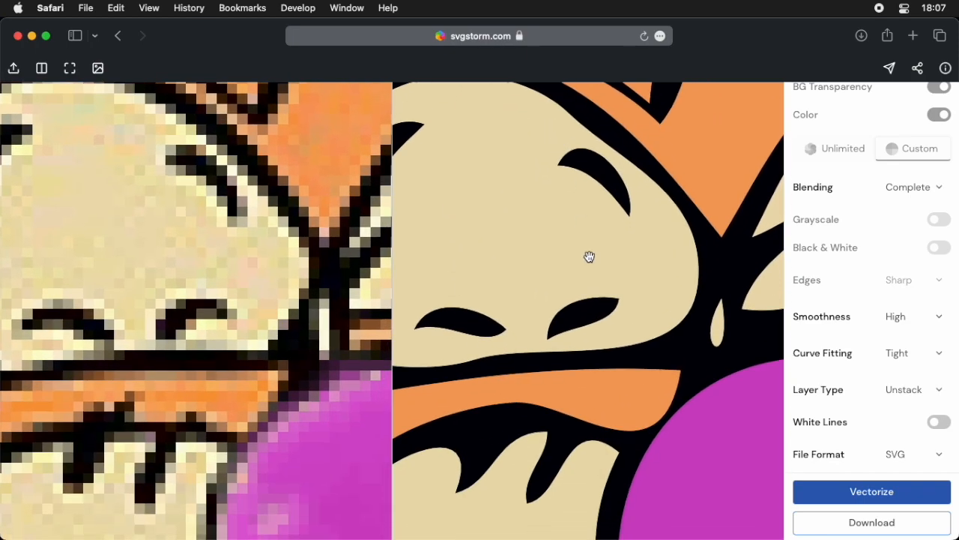
scroll(658, 397, "up", 6)
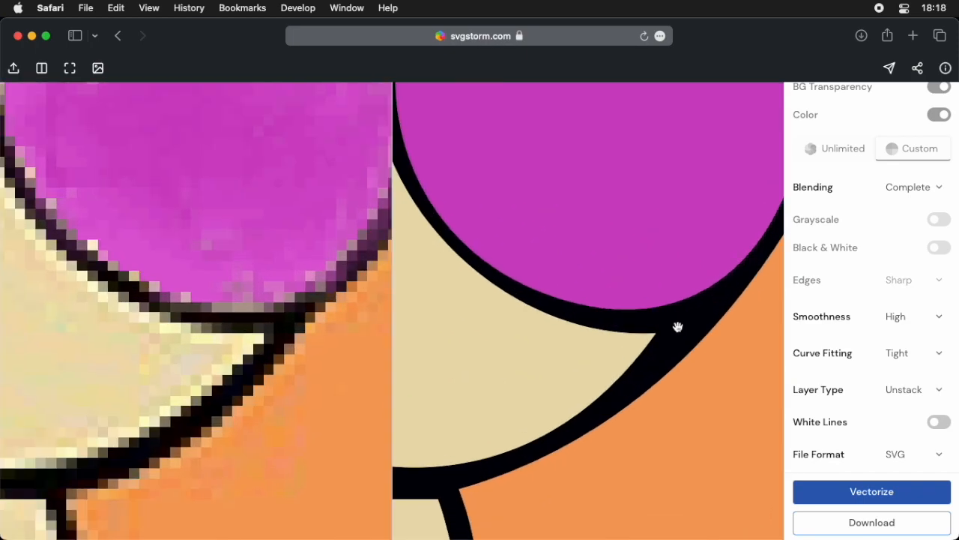
In the segmented image, pencil a dark grey curve across the lower chin and color-fill the area beneath it with the same grey.
left_click(98, 69)
scroll(405, 427, "up", 5)
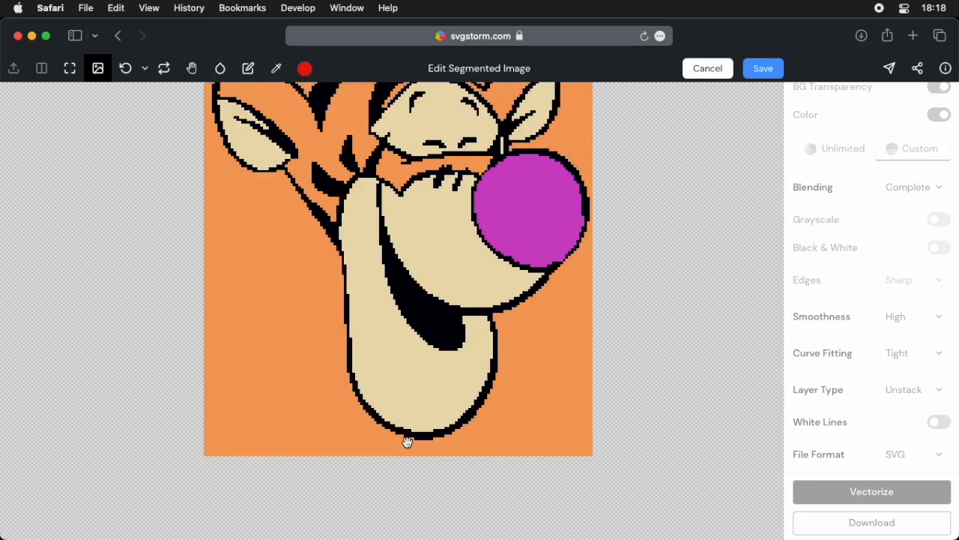
scroll(404, 413, "up", 2)
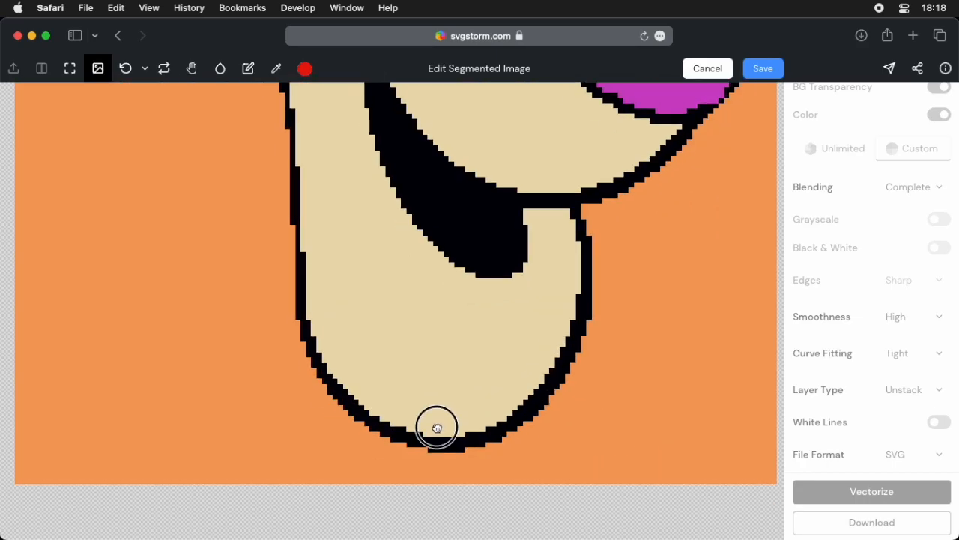
left_click(304, 68)
mouse_move(317, 145)
left_mouse_down()
mouse_move(214, 128)
mouse_move(246, 138)
mouse_move(236, 136)
left_mouse_up()
left_click(305, 68)
left_click(248, 68)
scroll(353, 357, "up", 3)
scroll(540, 401, "up", 2)
mouse_move(177, 287)
left_mouse_down()
mouse_move(298, 227)
mouse_move(484, 223)
mouse_move(623, 280)
mouse_move(662, 313)
left_mouse_up()
left_click(221, 75)
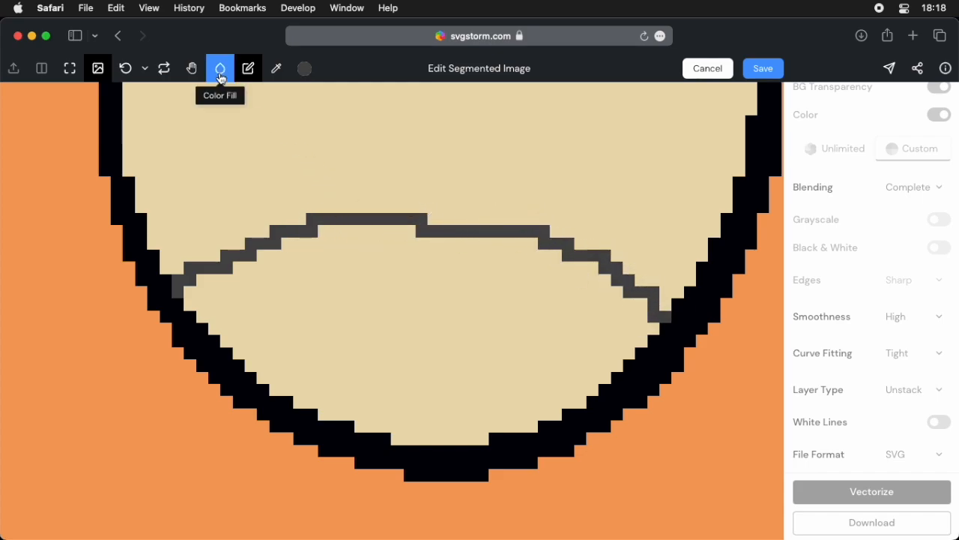
left_click(463, 317)
Color-fill the nose with red, rgb(255, 0, 0), in the segmented image.
scroll(449, 300, "down", 5)
scroll(499, 167, "up", 8)
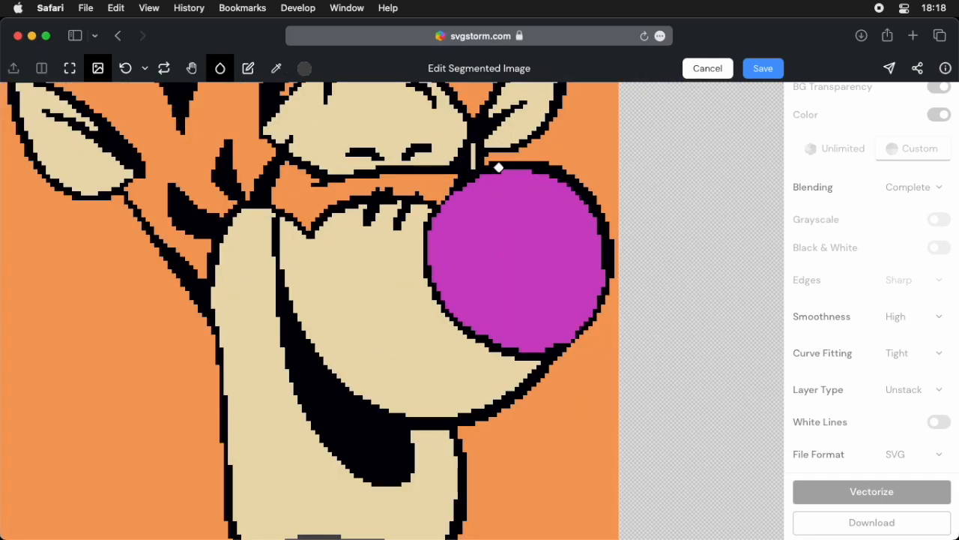
left_click(304, 69)
left_click_drag(343, 98, 375, 81)
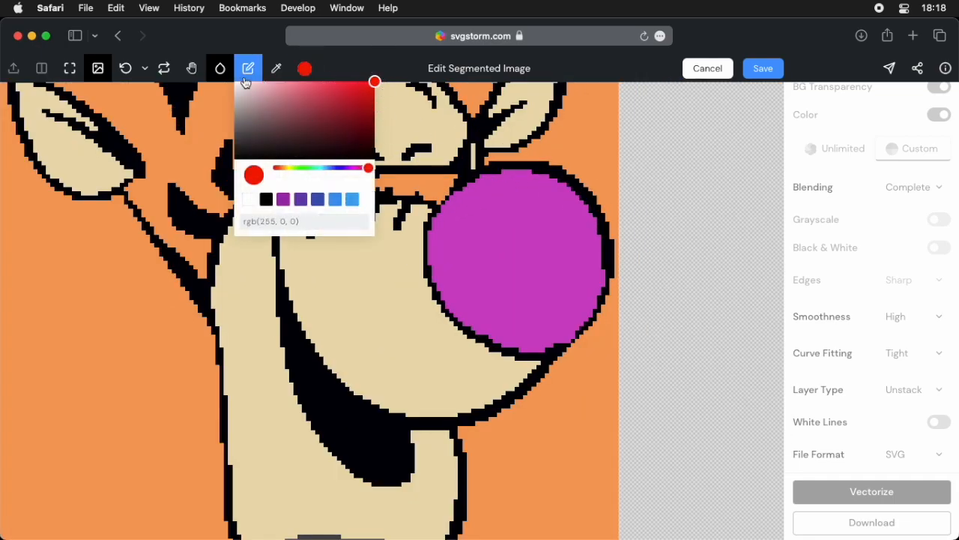
left_click(540, 234)
scroll(540, 233, "down", 5)
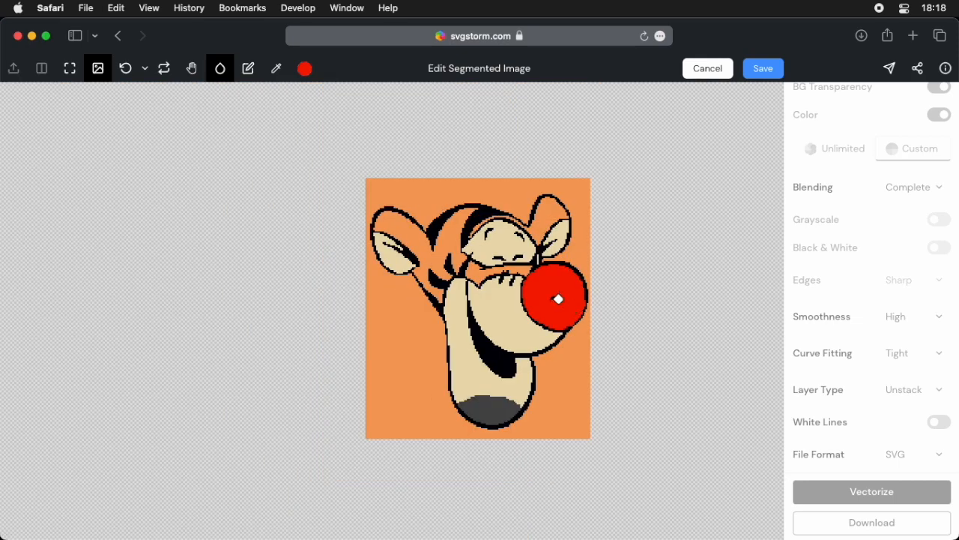
Choose the purple swatch and color-fill the orange background around the head.
scroll(463, 247, "up", 3)
scroll(402, 162, "up", 3)
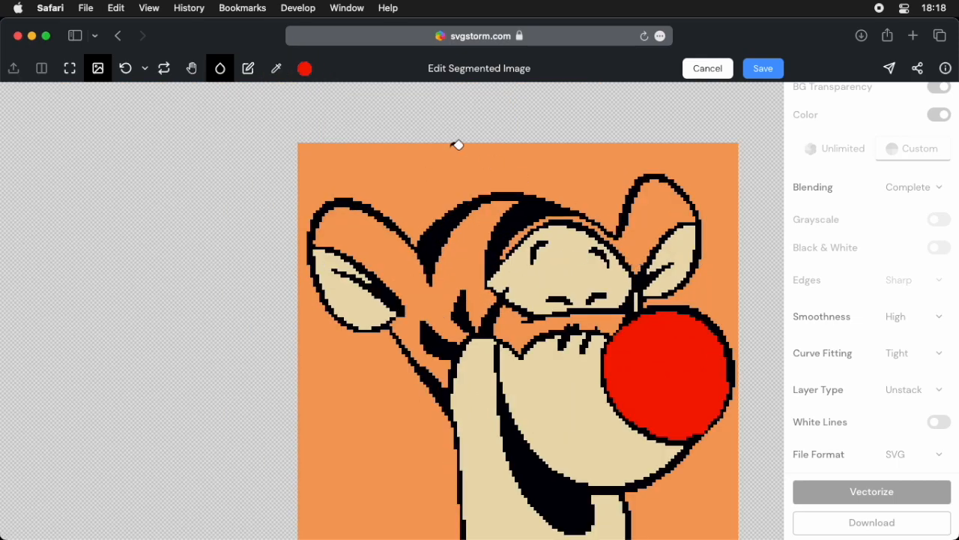
left_click(297, 82)
left_click(281, 198)
left_click(225, 75)
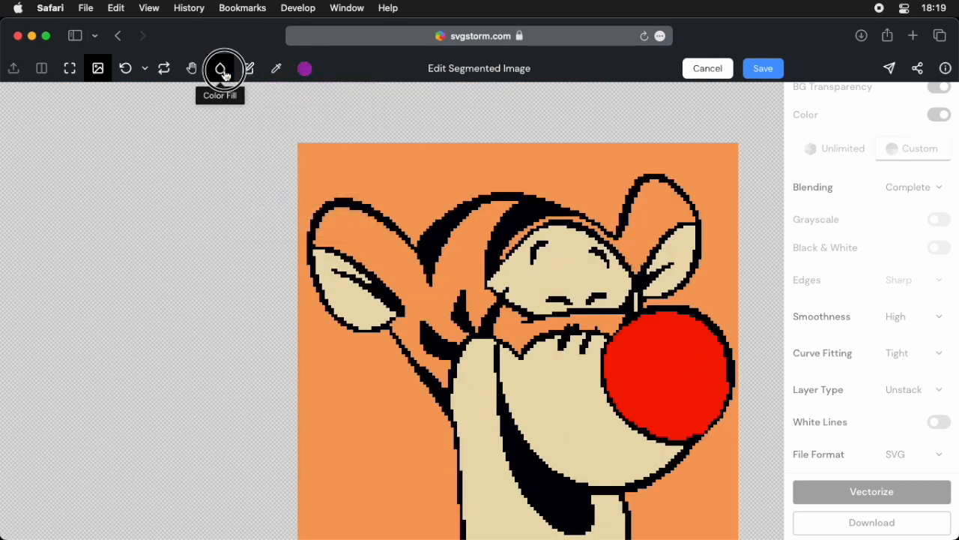
left_click(403, 165)
Save the recolored segmented image, vectorize it, and compare the result with the original.
scroll(405, 248, "down", 3)
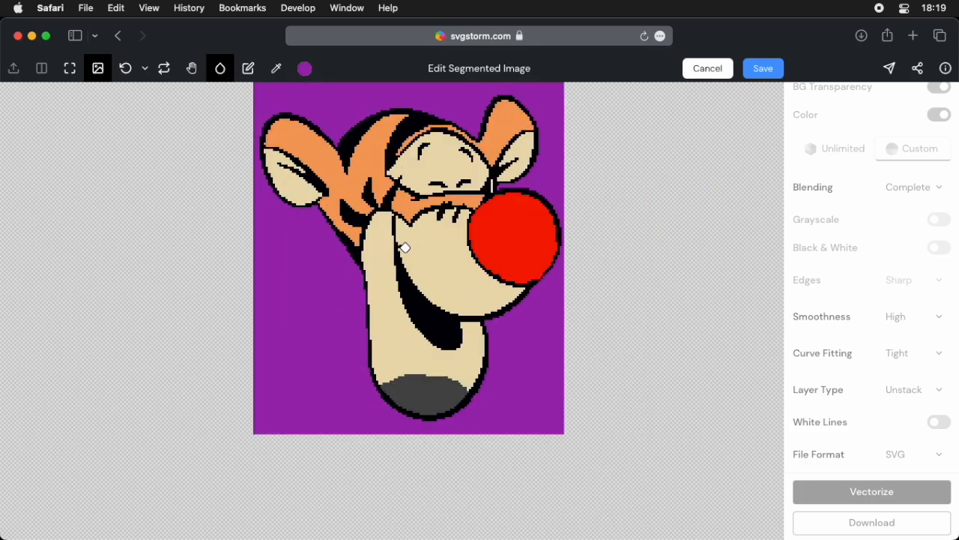
scroll(428, 262, "down", 2)
left_click(763, 68)
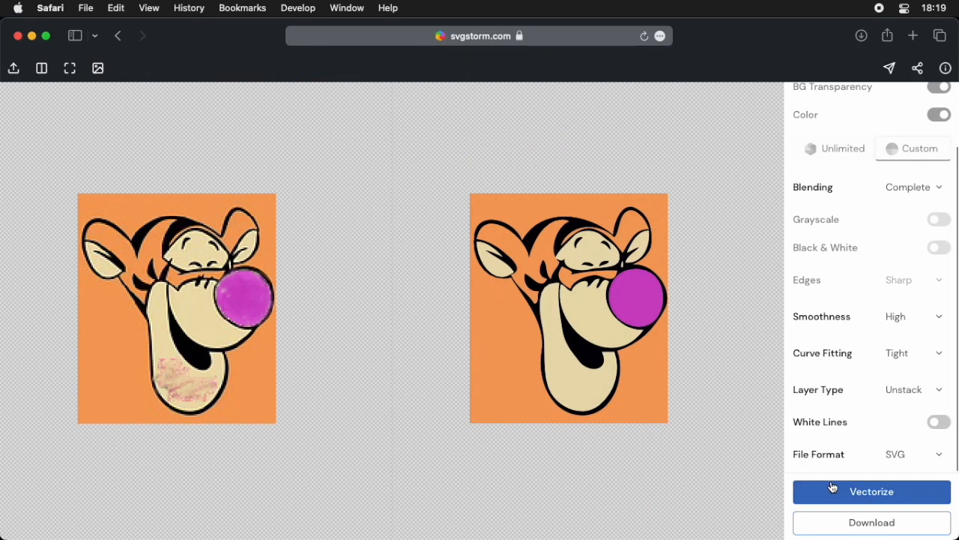
scroll(591, 397, "up", 8)
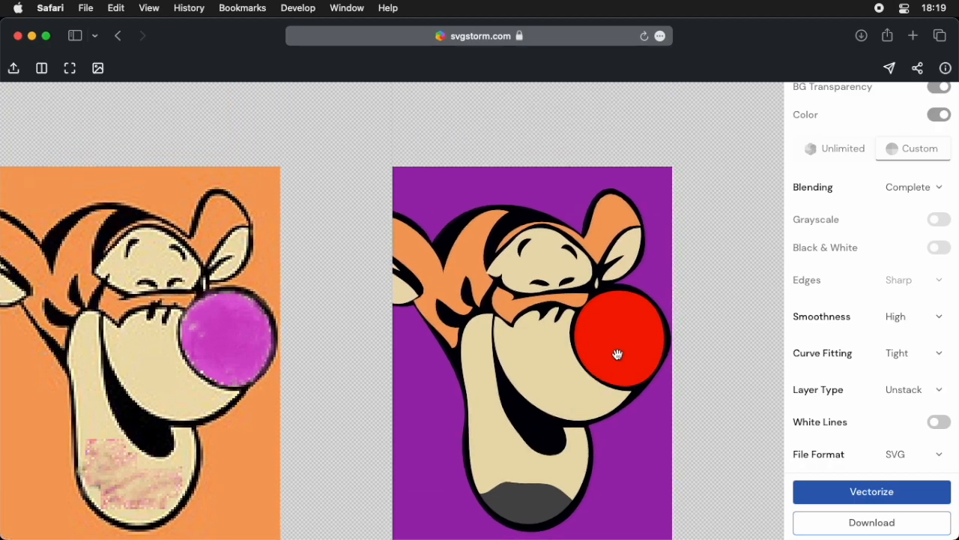
scroll(574, 371, "down", 8)
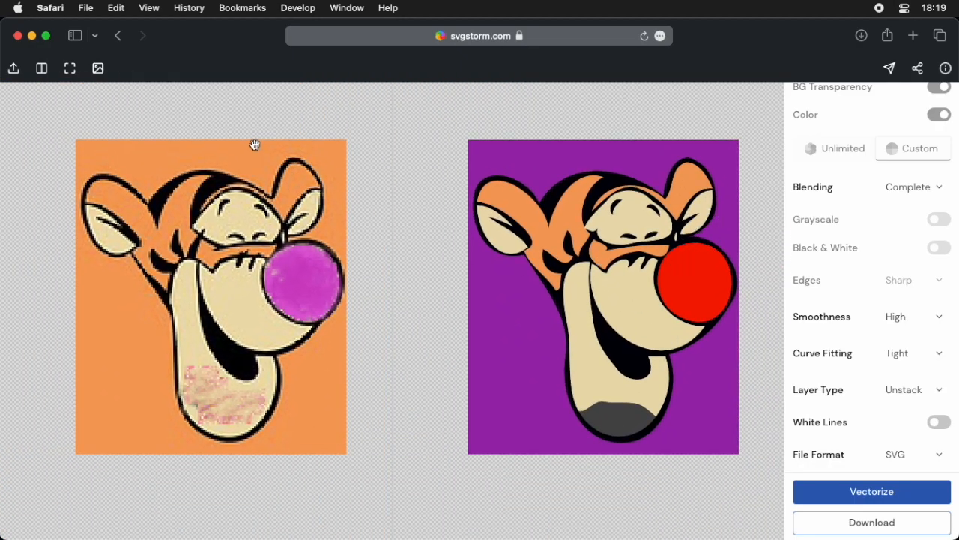
Reopen the segmented image for editing and restore Revision 3.
left_click(99, 71)
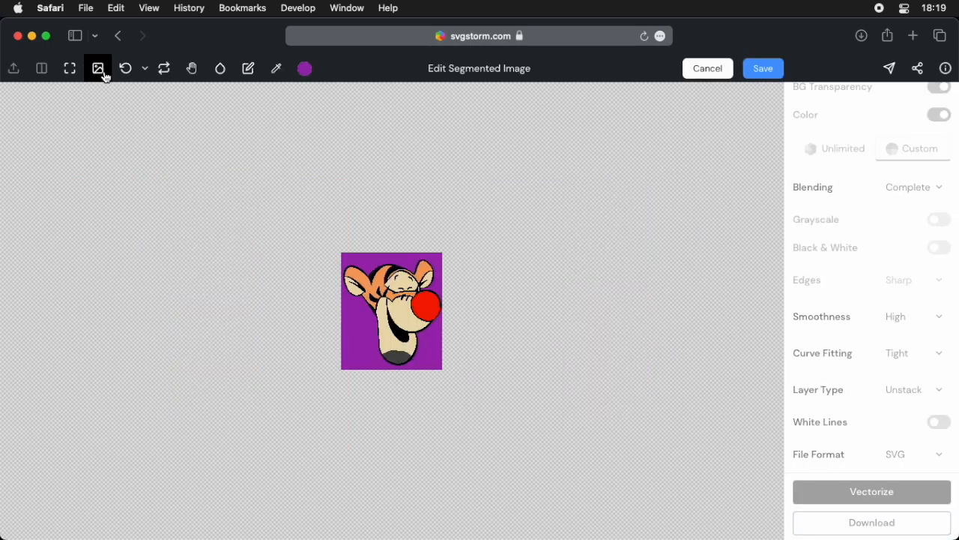
left_click(146, 74)
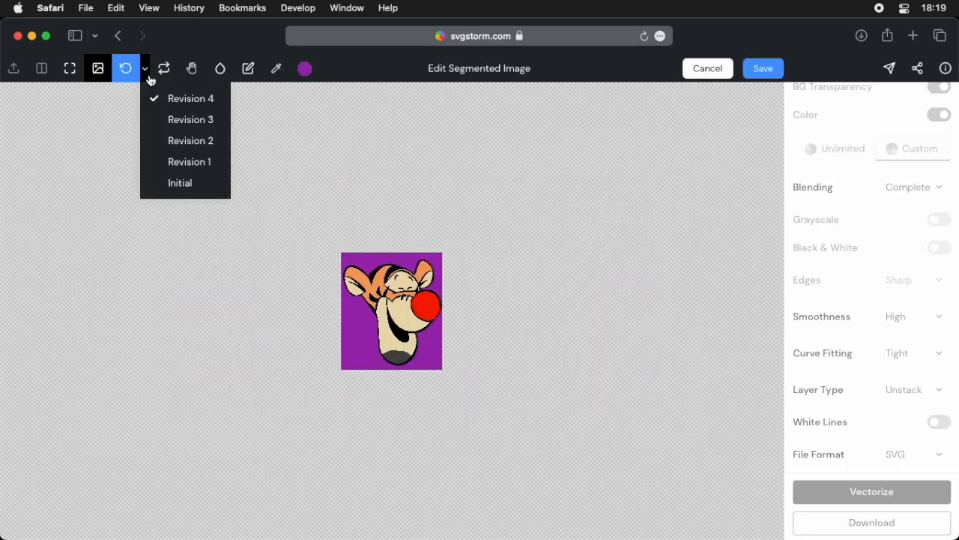
left_click(174, 128)
scroll(395, 324, "up", 5)
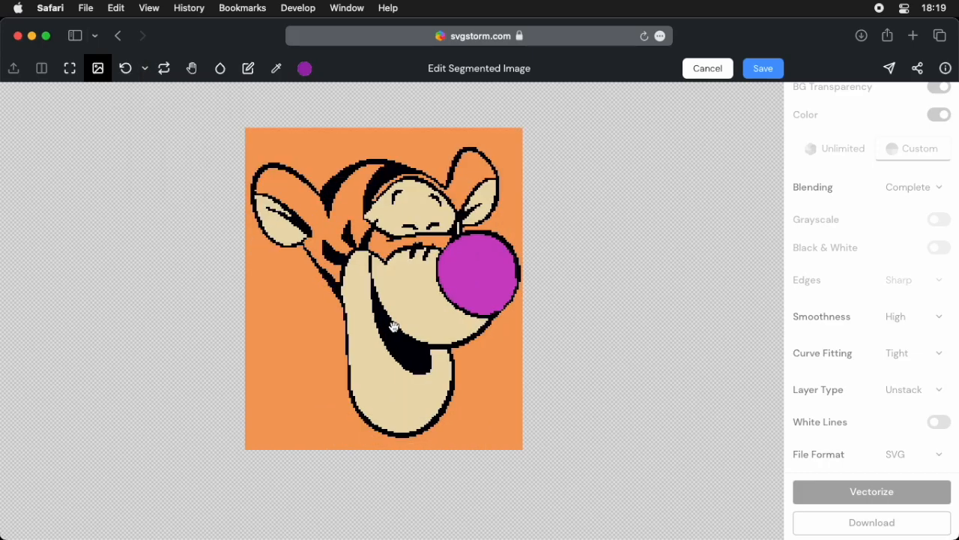
Save the restored revision and vectorize the cartoon from it.
left_click(759, 68)
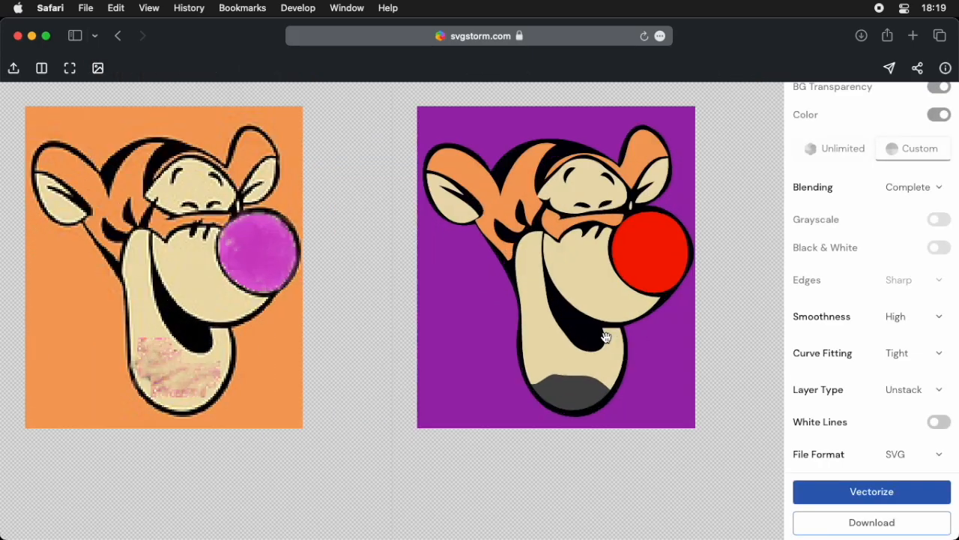
left_click(847, 491)
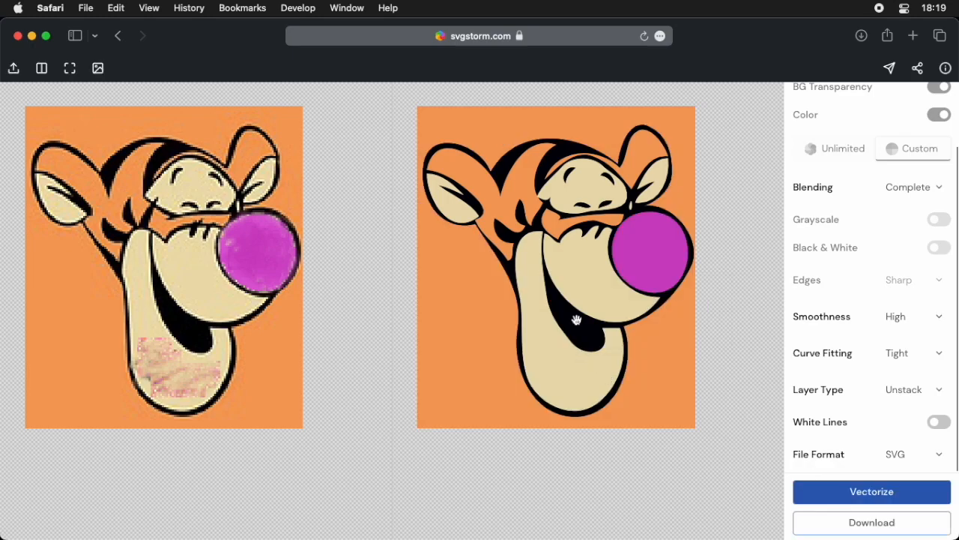
scroll(577, 320, "up", 2)
scroll(578, 330, "down", 3)
scroll(573, 308, "up", 1)
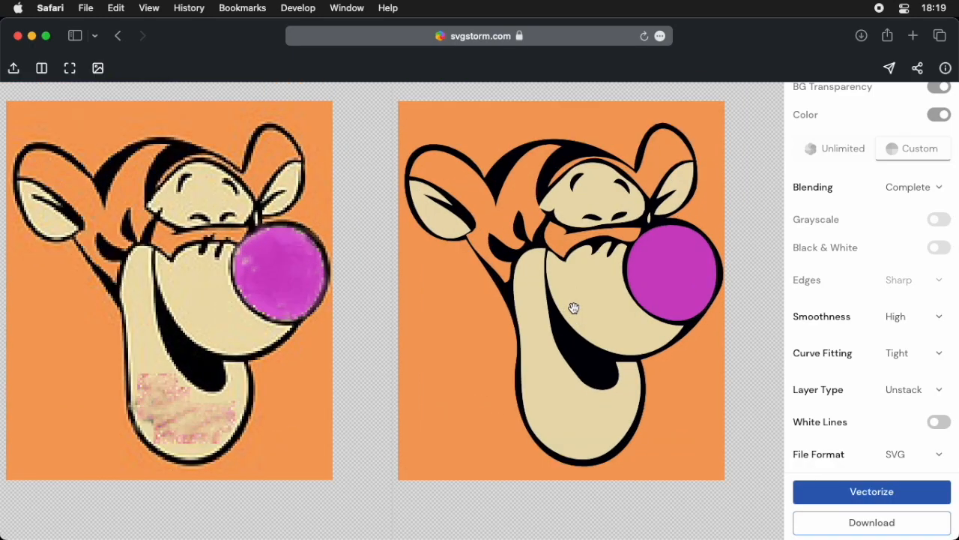